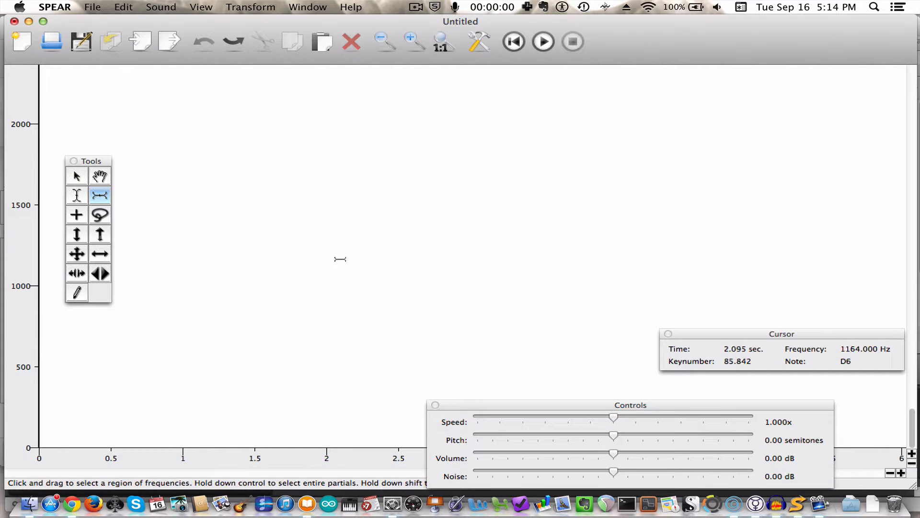
- Draw a wavy partial from about 0.2 to 6 seconds, ranging between about 300 and 1800 Hz, and play it back
click(81, 298)
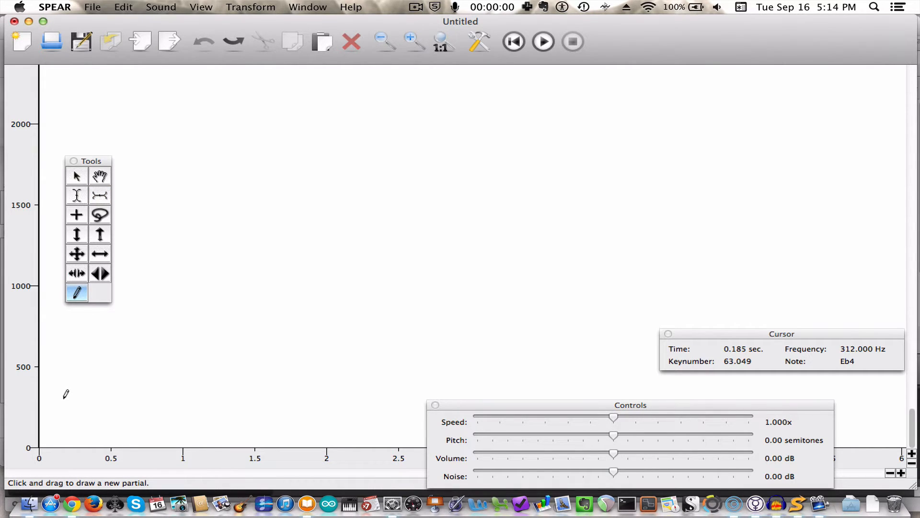
mouse_move(65, 394)
mouse_down()
mouse_move(328, 214)
mouse_move(495, 197)
mouse_move(789, 212)
mouse_move(852, 242)
mouse_move(885, 273)
mouse_move(904, 312)
mouse_up()
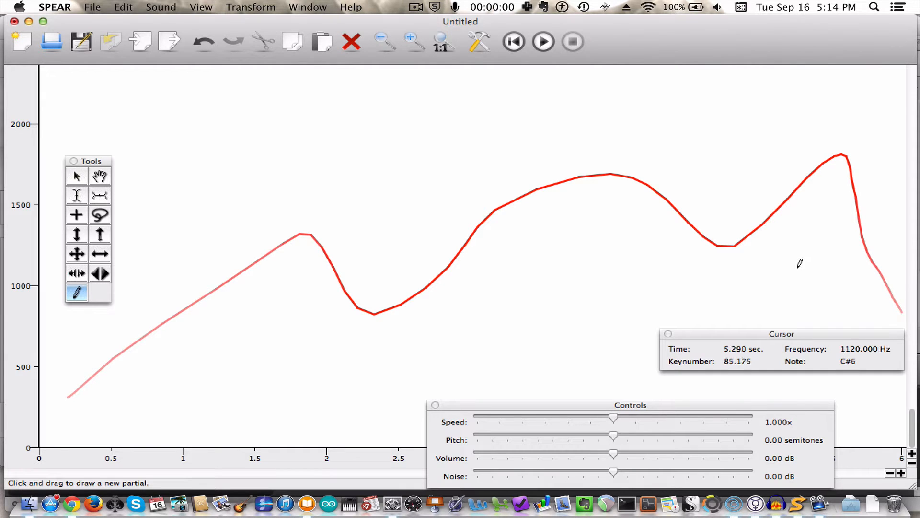
key(space)
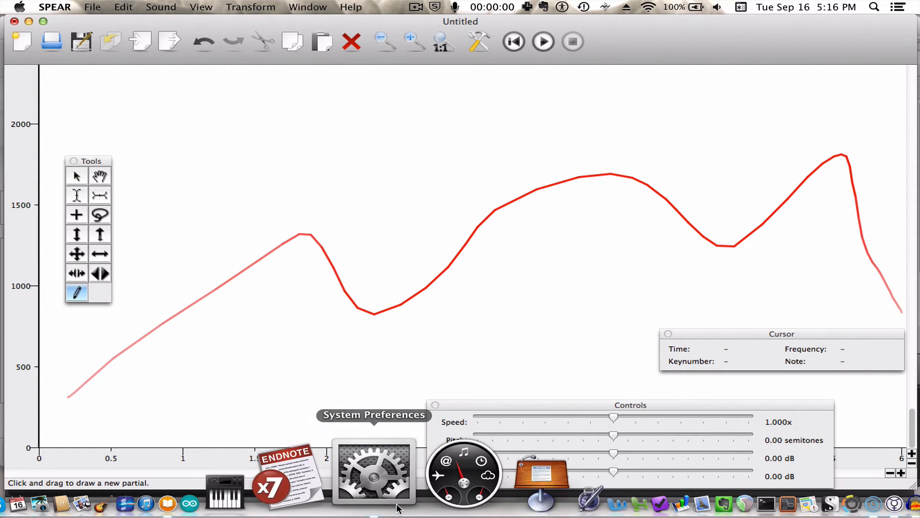
- Switch to Audacity to examine the recorded track's waveform down to individual samples, and return to SPEAR
click(771, 494)
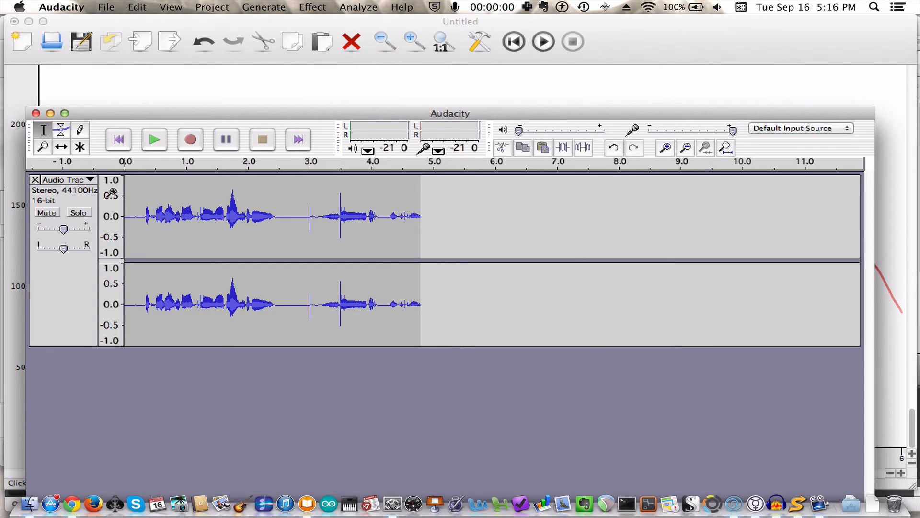
drag(153, 117, 142, 24)
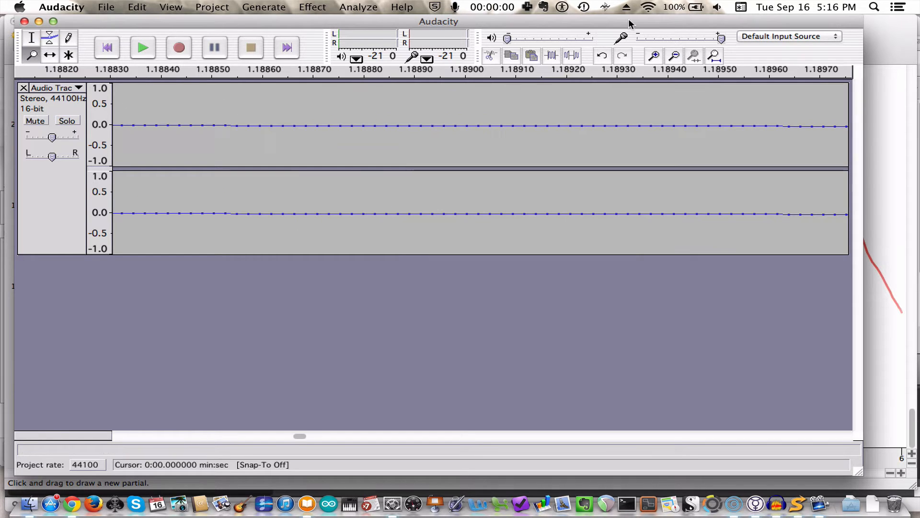
click(876, 32)
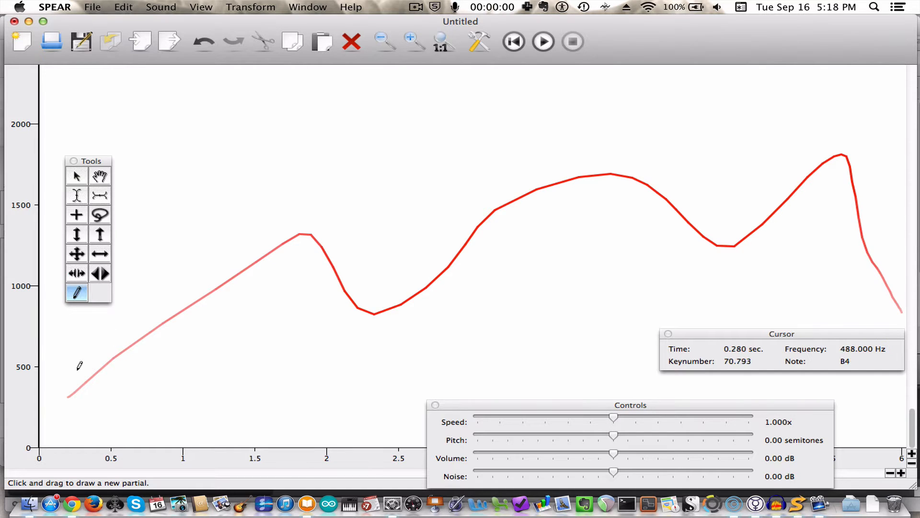
- Draw three roughly level partials at about 500, 800 and 950 Hz and play back the combined sound
drag(57, 379, 566, 363)
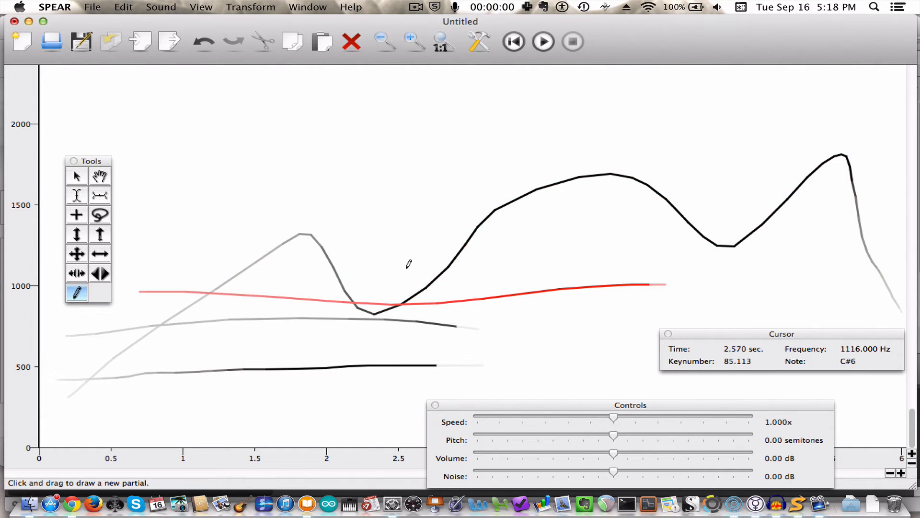
key(space)
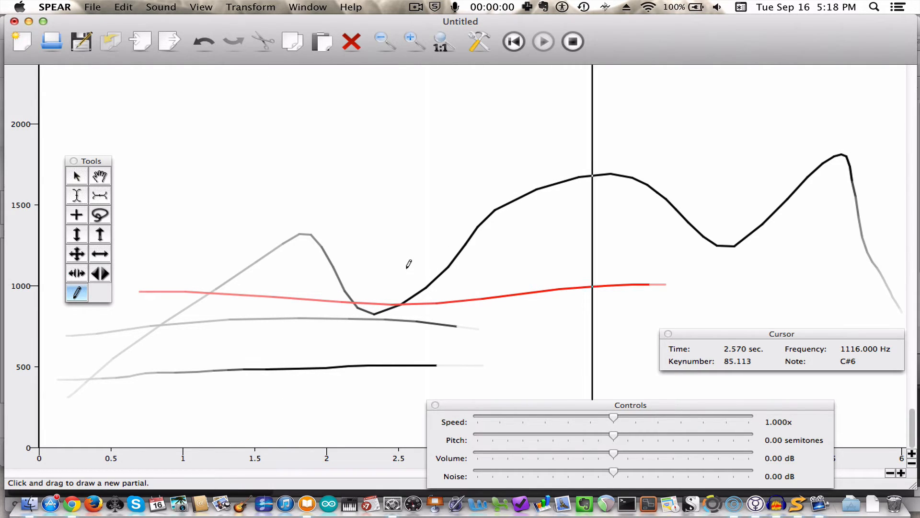
key(space)
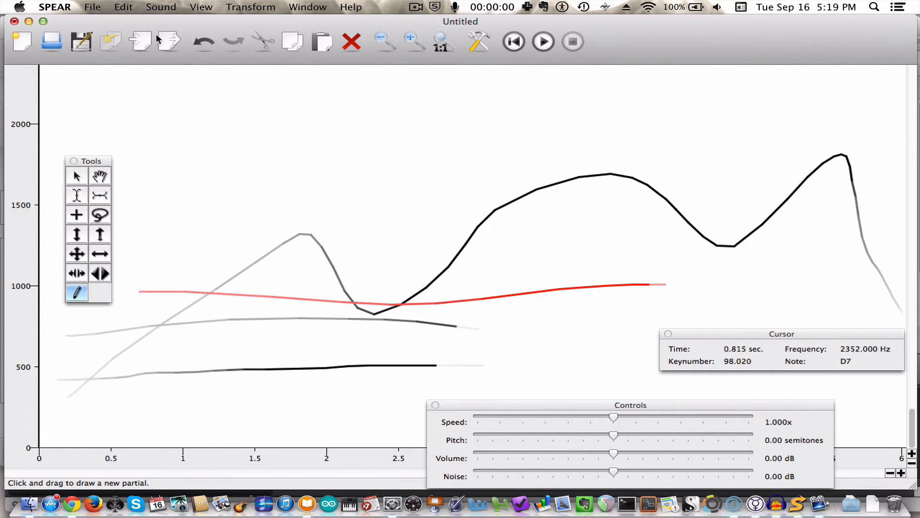
- Open a sinusoidal partials analysis and load Traffic002.wav as its sound file
click(162, 6)
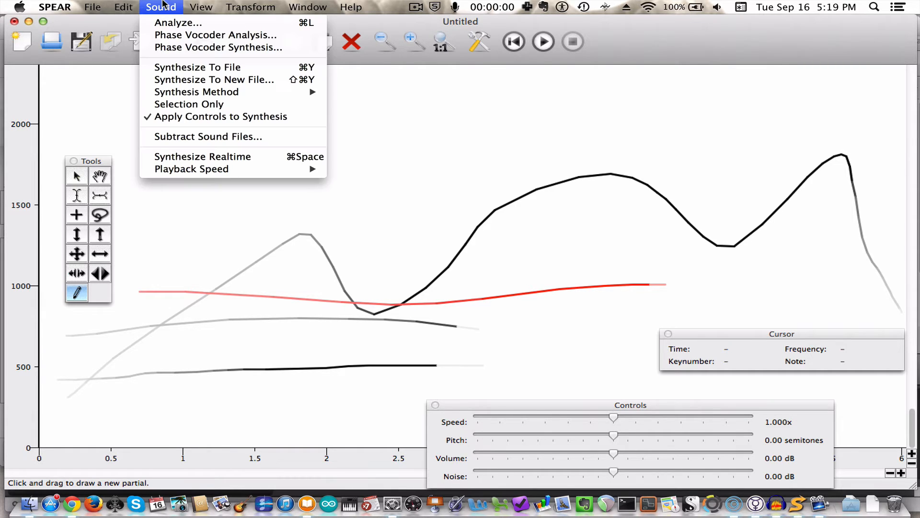
click(168, 23)
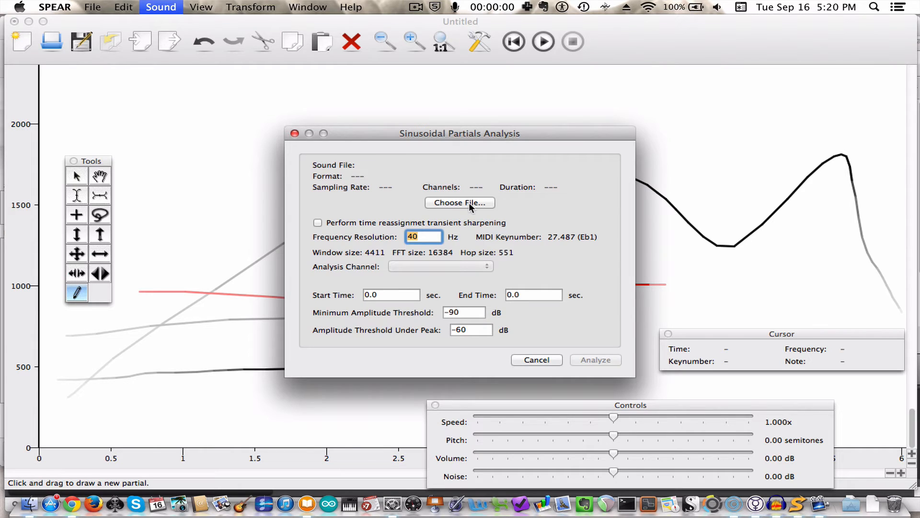
click(470, 206)
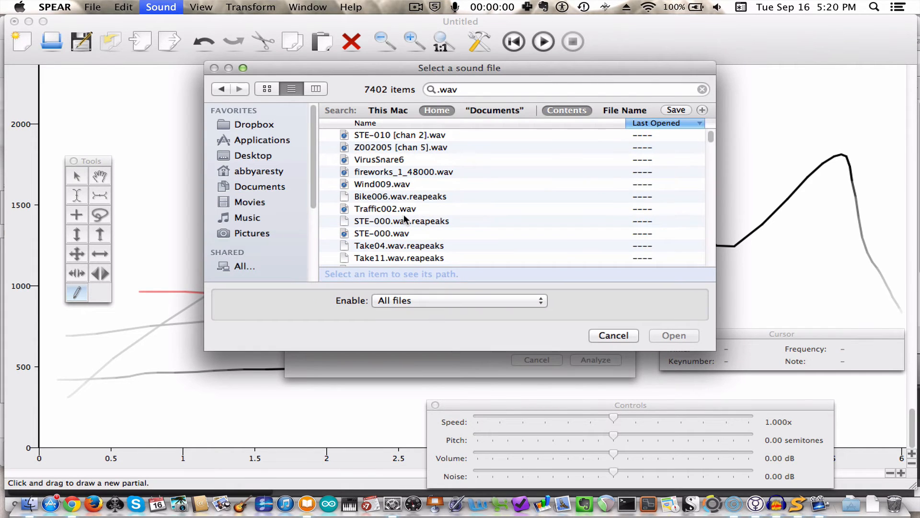
double_click(403, 208)
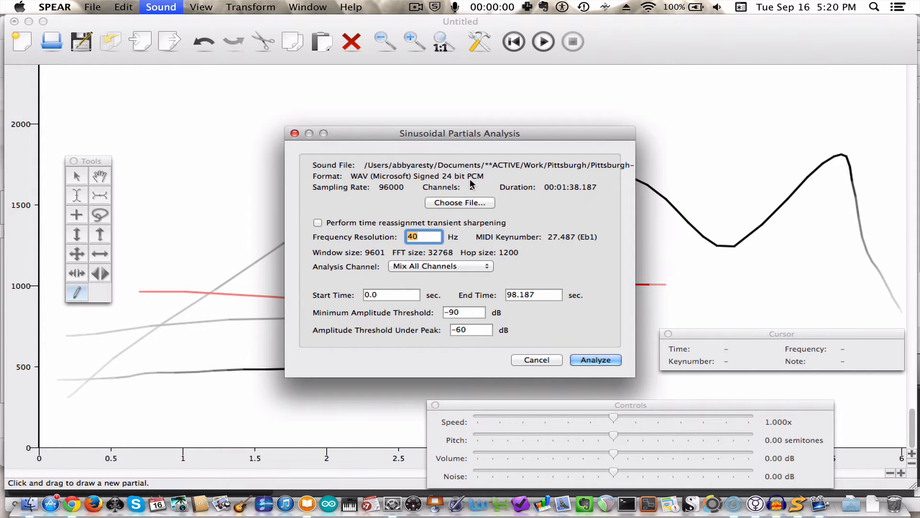
- Set the analysis channel to Left and the end time to 30.187 seconds, and run the analysis
click(465, 266)
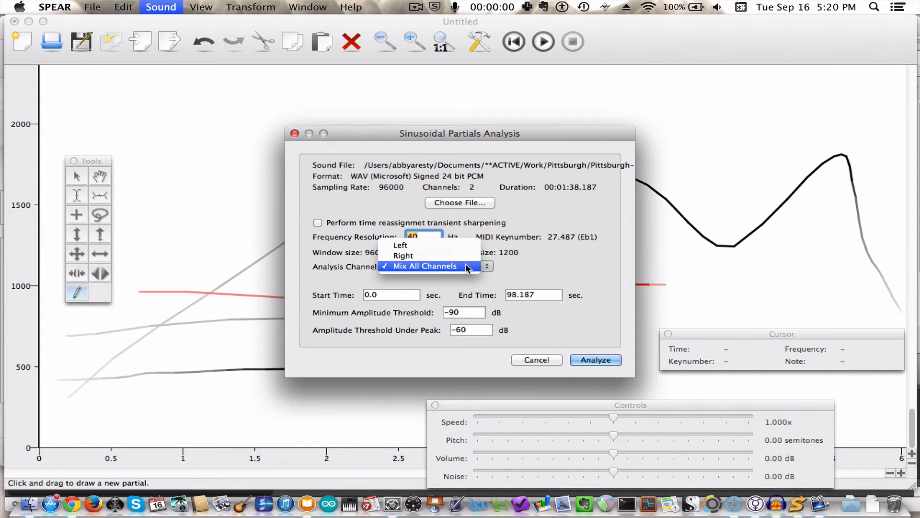
key(Escape)
click(466, 244)
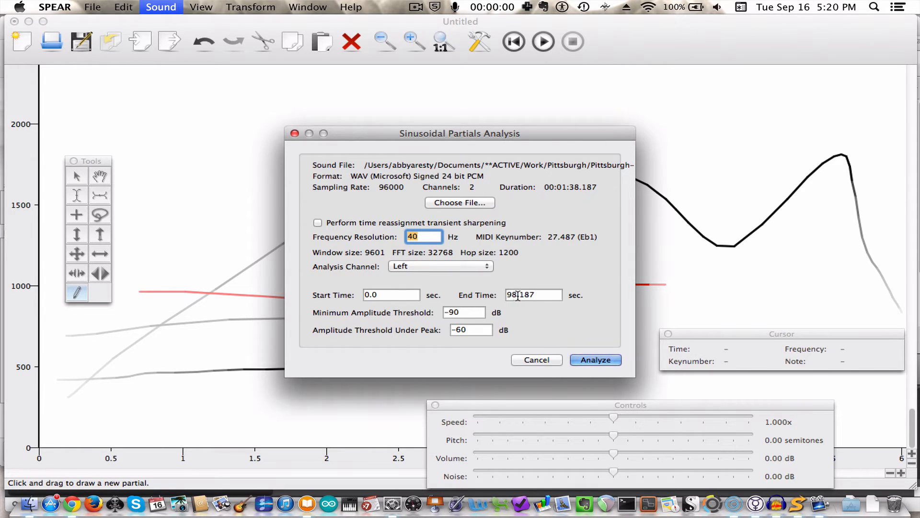
drag(519, 294, 498, 290)
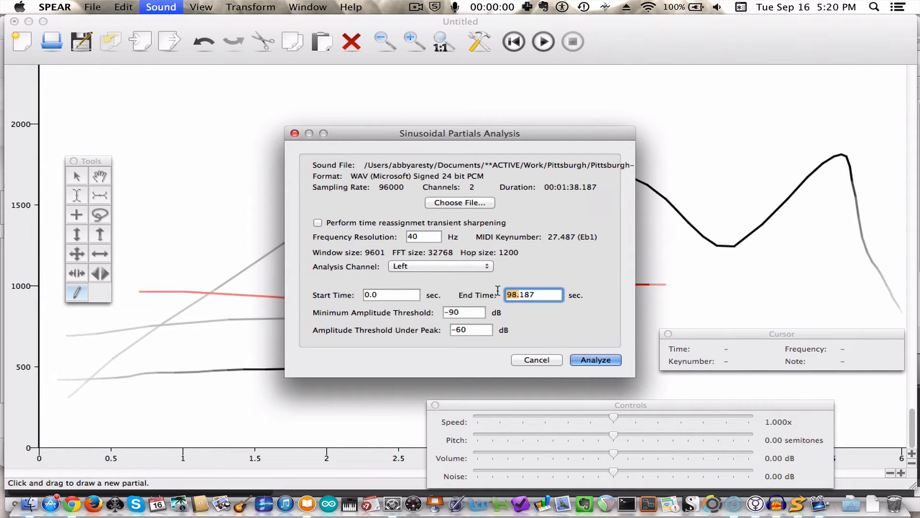
text(30.)
click(586, 360)
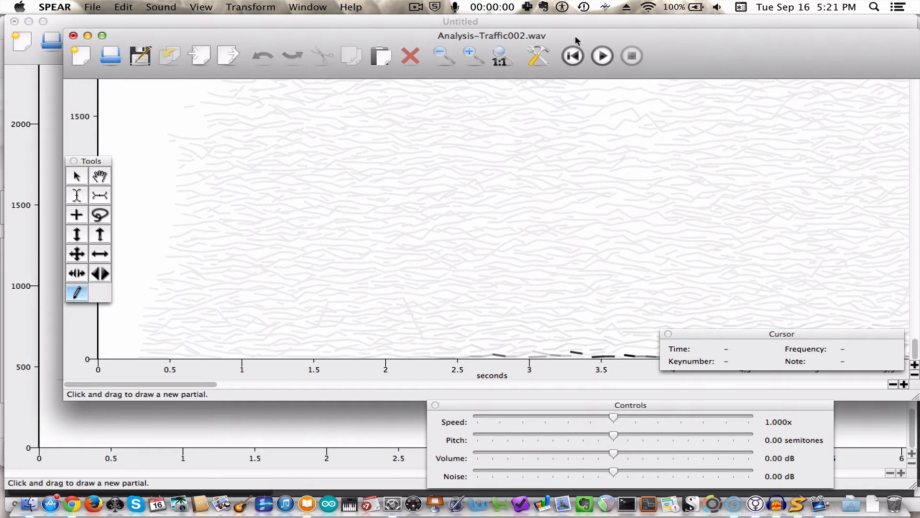
- Move the Traffic002.wav analysis window up beneath the menu bar and play back the analysed sound
drag(708, 51, 674, 11)
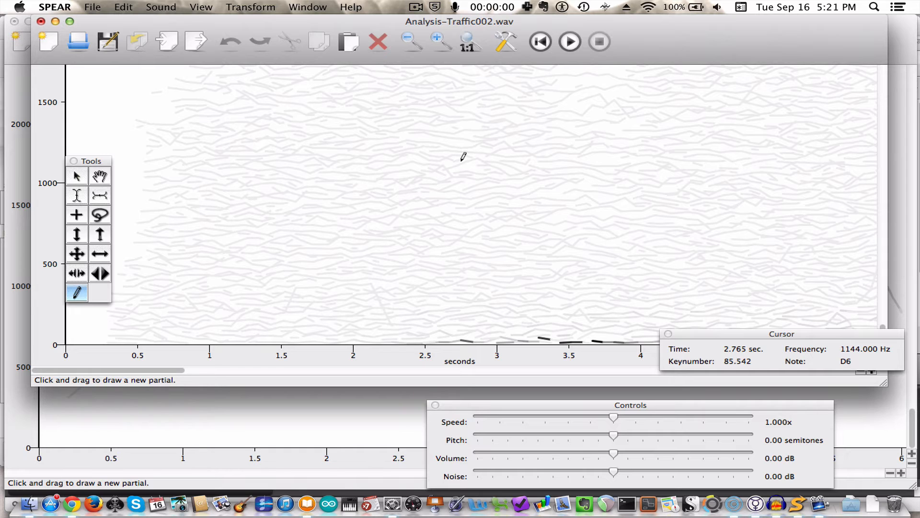
key(space)
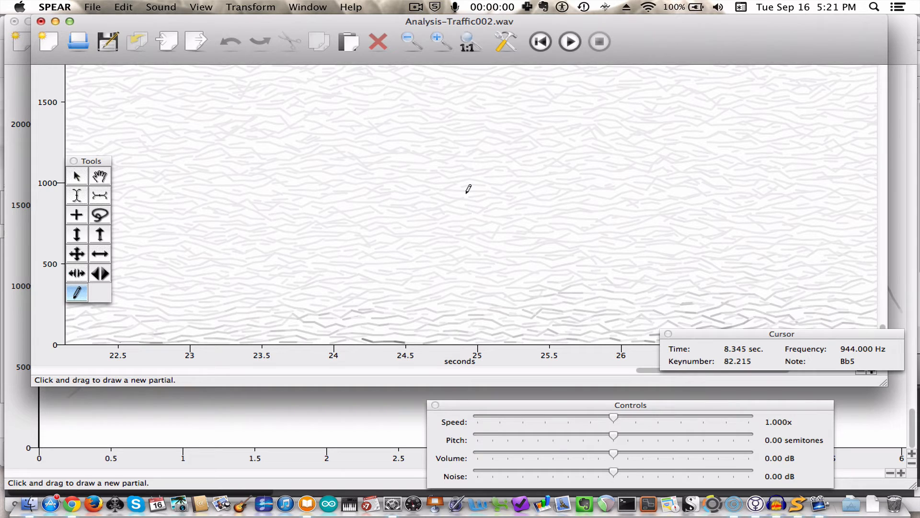
- Move the Tools palette lower, clear of most of the graph, and select the frequency band from about 470 to 3580 Hz
click(106, 194)
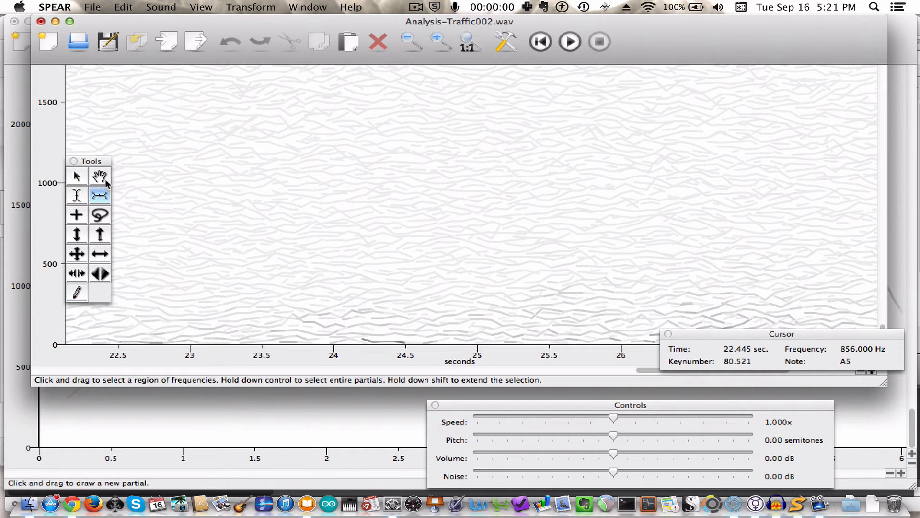
drag(110, 158, 73, 286)
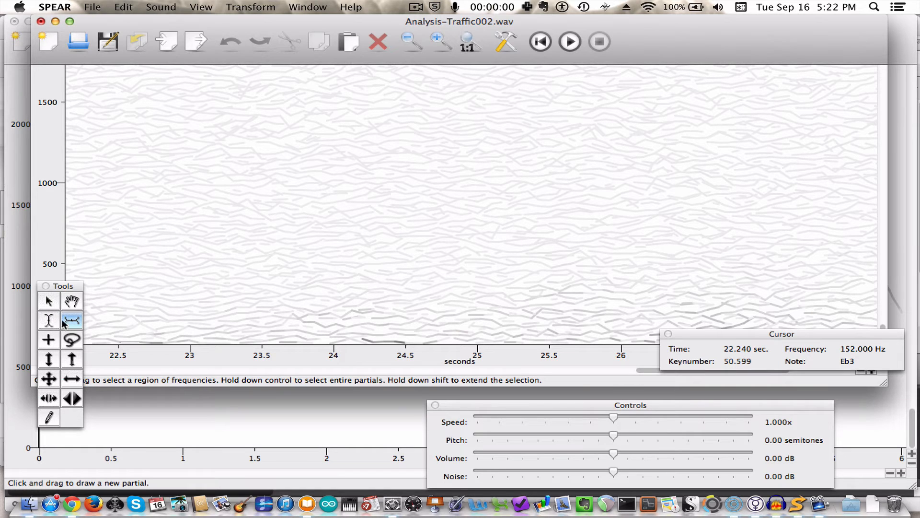
drag(199, 269, 227, 151)
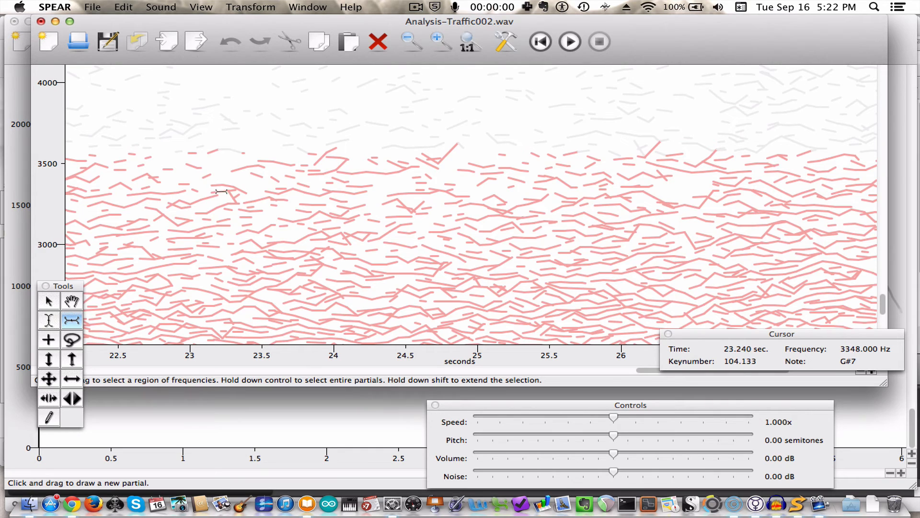
- Select the time range from about 22.5 to 26.7 seconds, and replace it with a lasso selection around 22.2 to 23 seconds
click(49, 320)
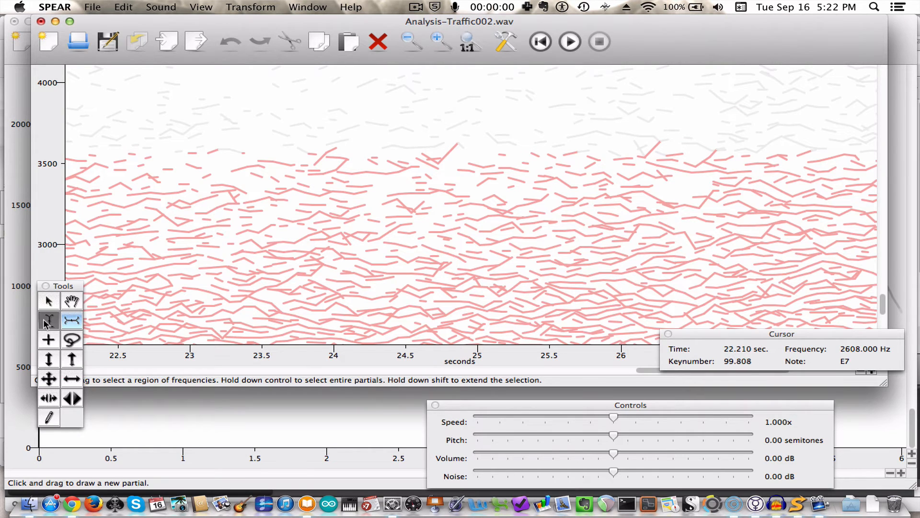
drag(118, 249, 715, 242)
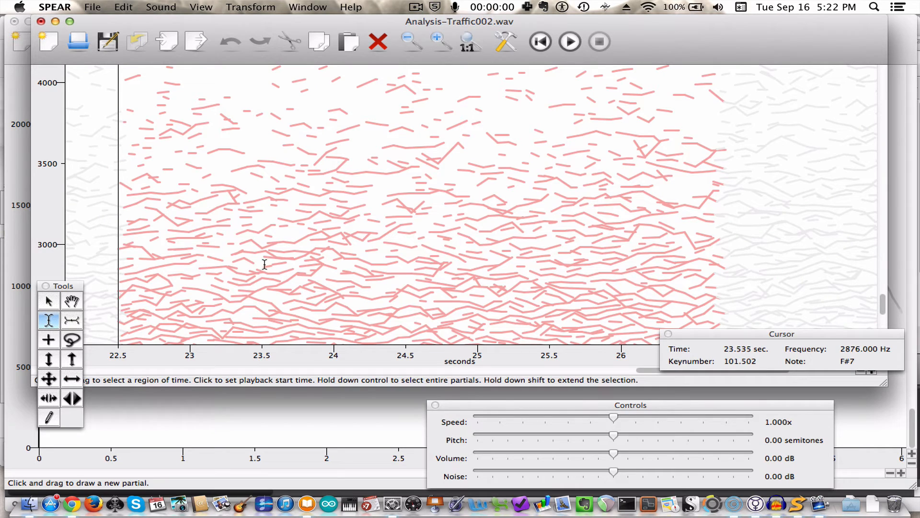
click(72, 340)
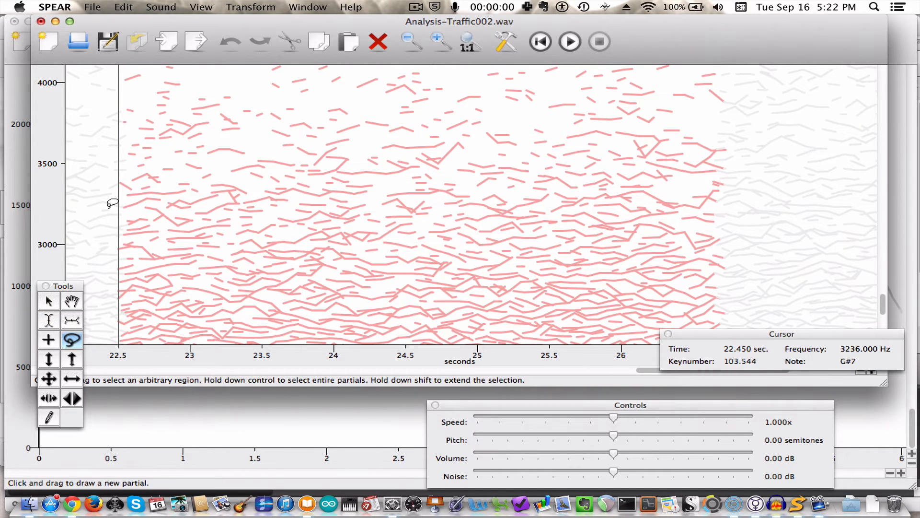
mouse_move(117, 202)
mouse_down()
mouse_move(123, 151)
mouse_move(114, 174)
mouse_up()
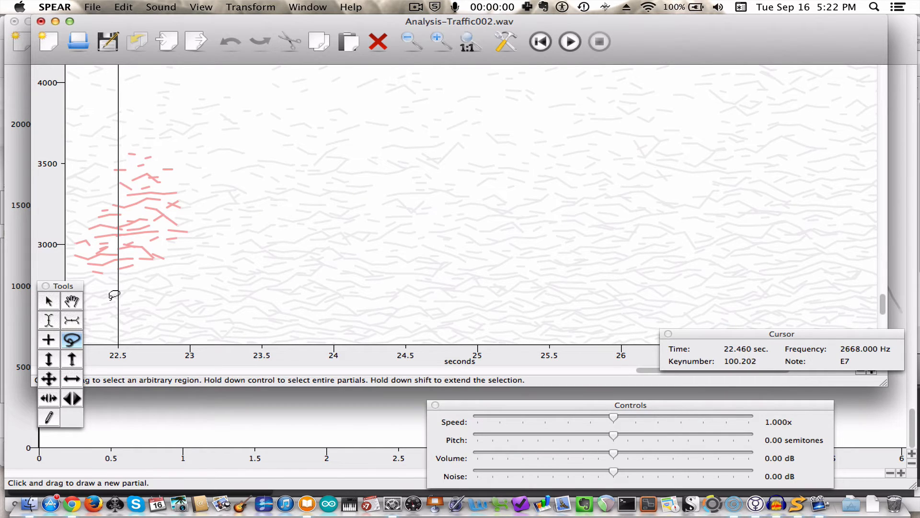
- Select the single partial near 24.4 seconds and 3450 Hz, and replace it with a rectangular selection from about 23.5 to 25.7 seconds
click(50, 302)
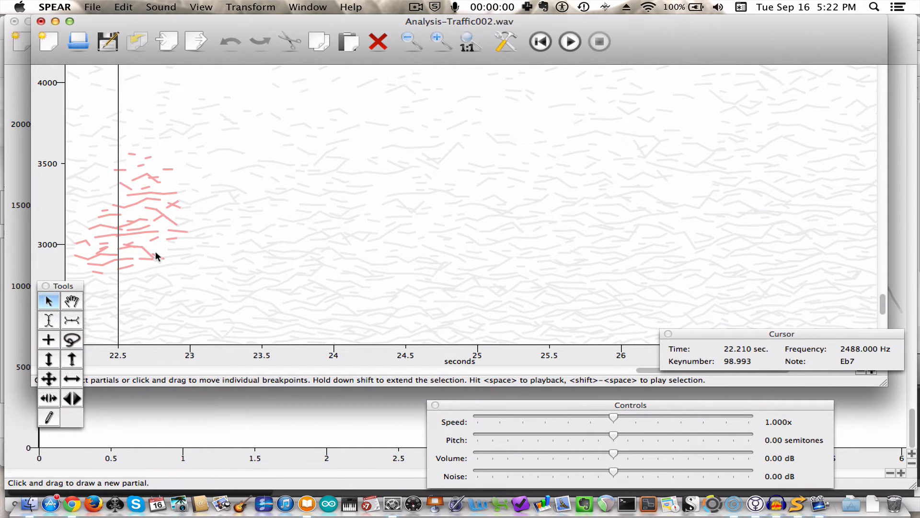
click(393, 176)
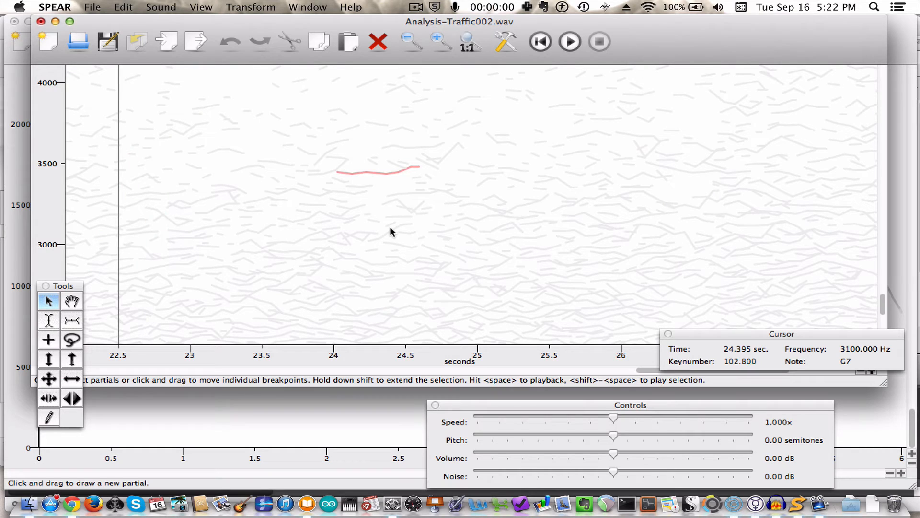
key(Delete)
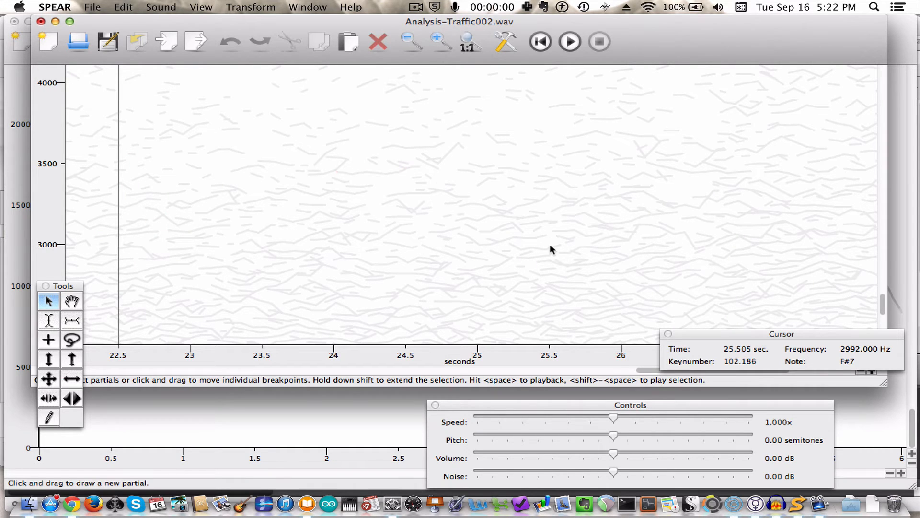
click(610, 263)
click(617, 273)
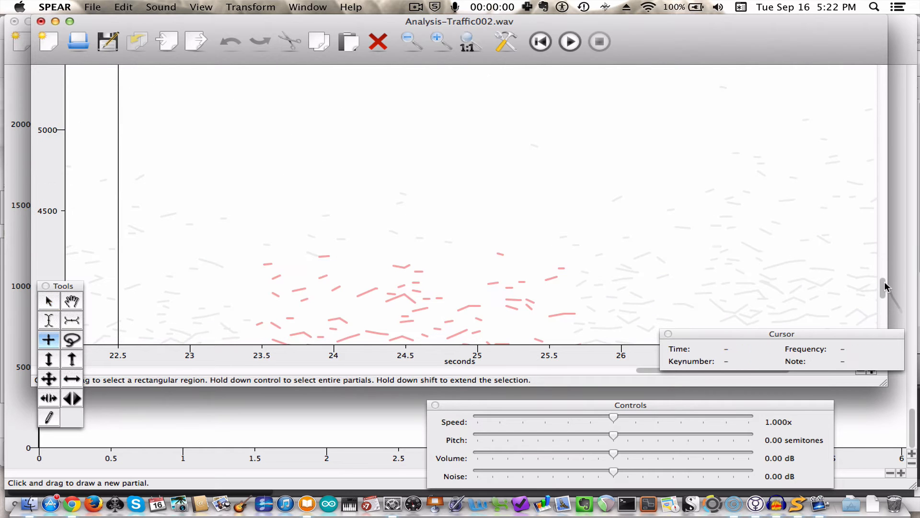
- Move the Cursor window below the graph and select the long dark partial near 75 Hz that starts at about 26.2 seconds
drag(882, 283, 881, 357)
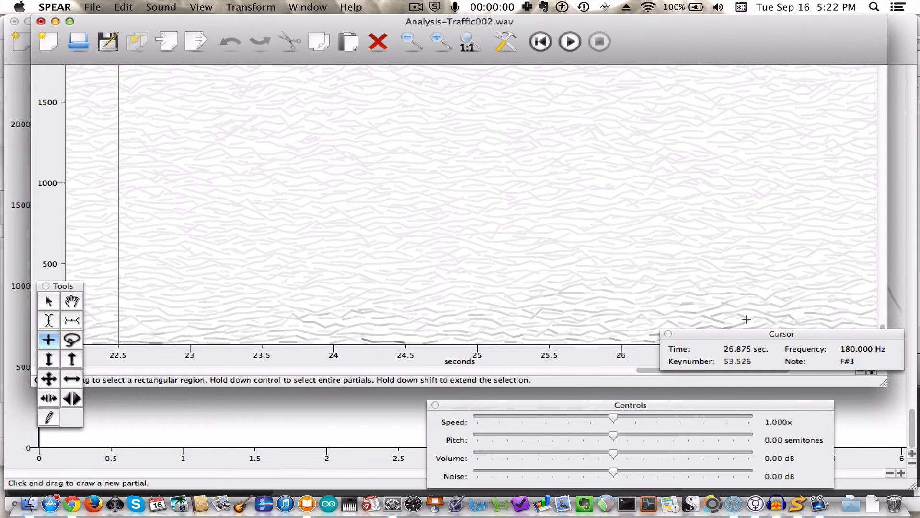
drag(747, 333, 738, 386)
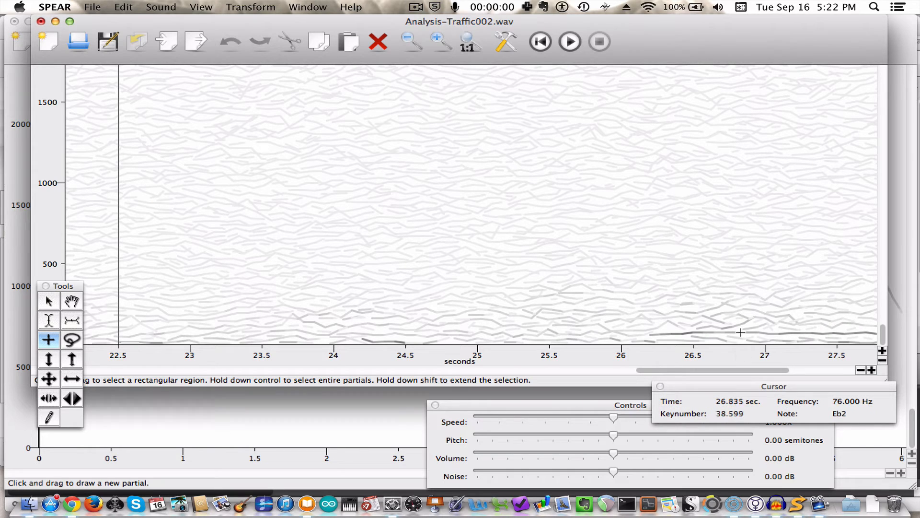
click(51, 299)
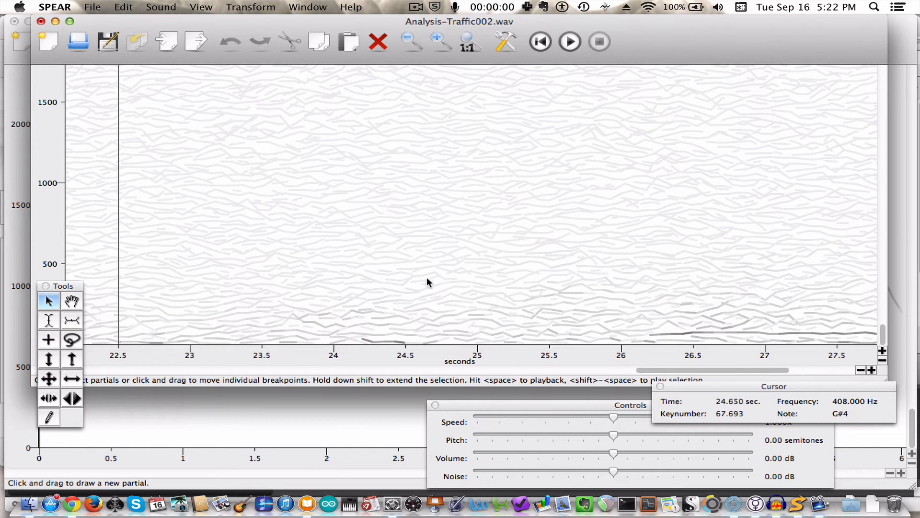
click(699, 334)
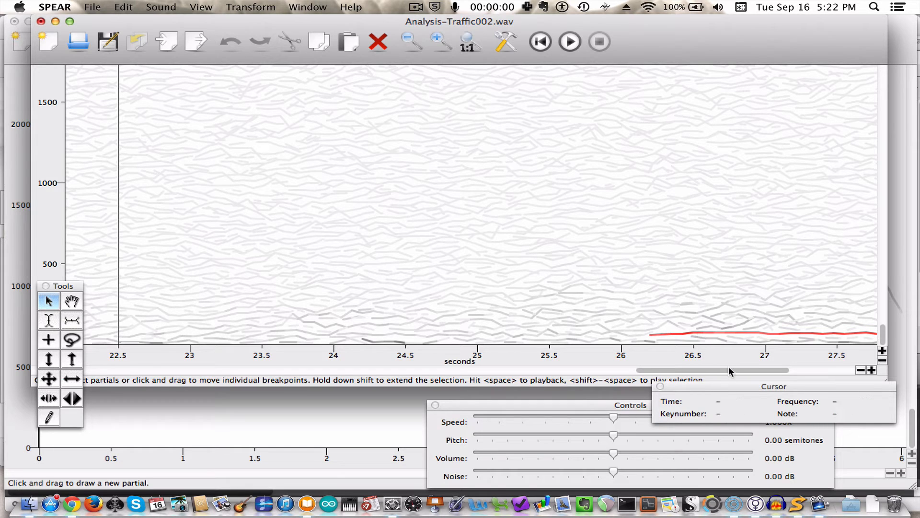
drag(729, 368, 795, 367)
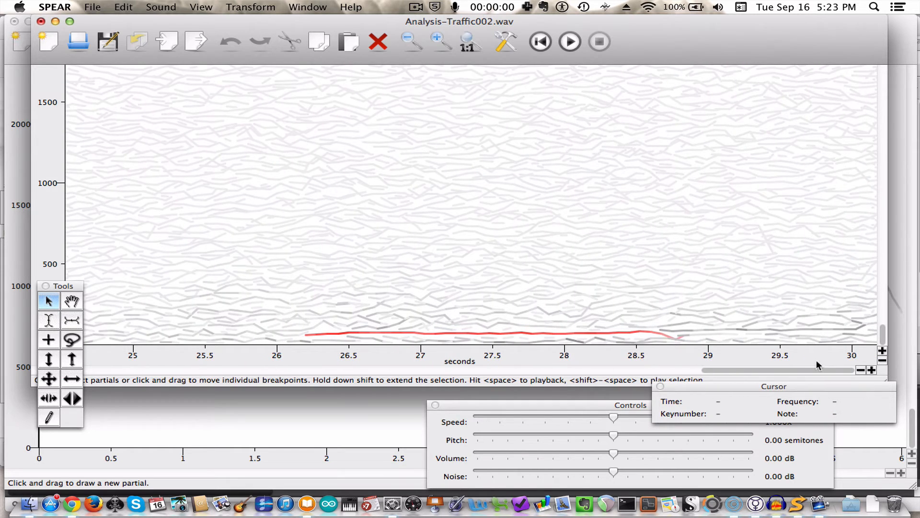
- Add the dark partial near 104 Hz and the lowest one near 40 Hz to the selection, and cut the selected partials
shift+click(744, 328)
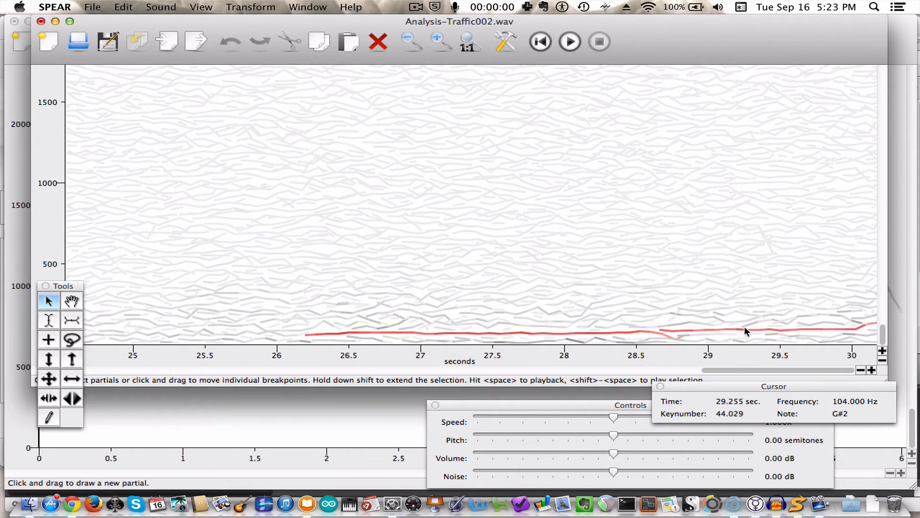
shift+click(593, 342)
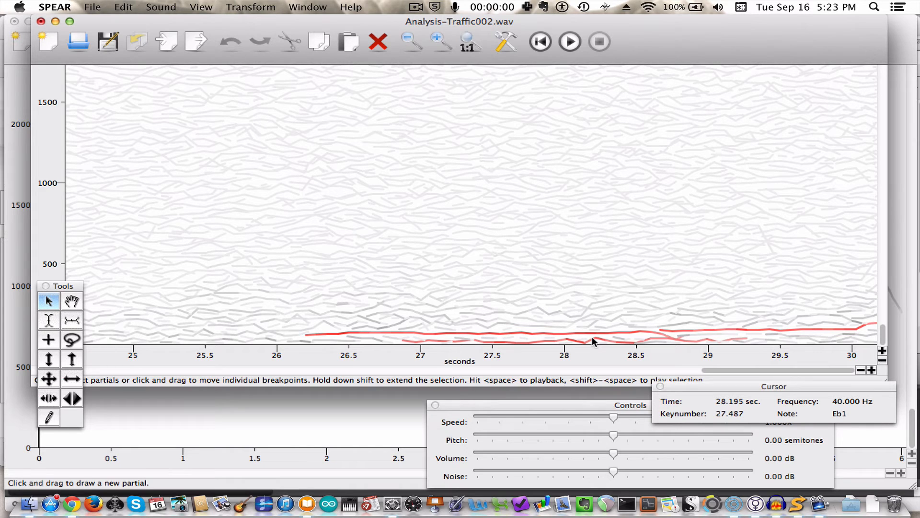
key(Delete)
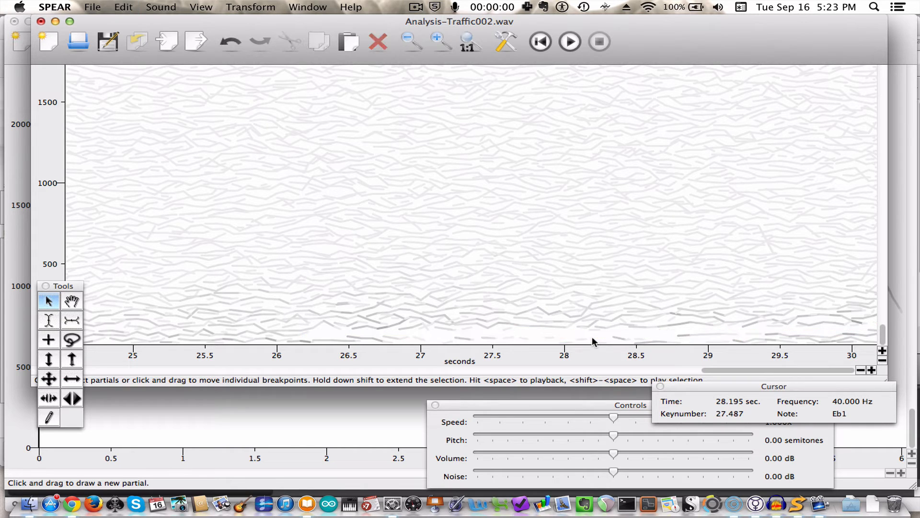
- Delete all remaining partials in the analysis, and paste the cut partials back at about 22.5 seconds
key(super+a)
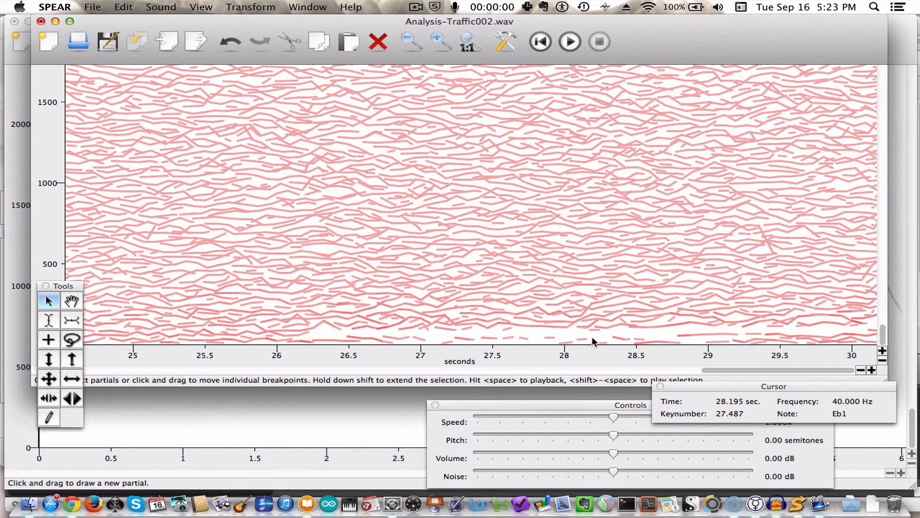
key(Delete)
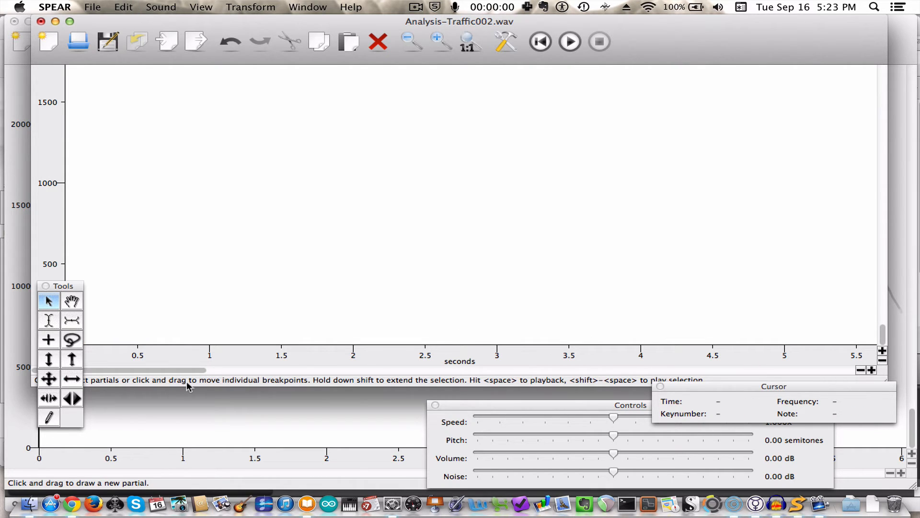
drag(184, 369, 840, 326)
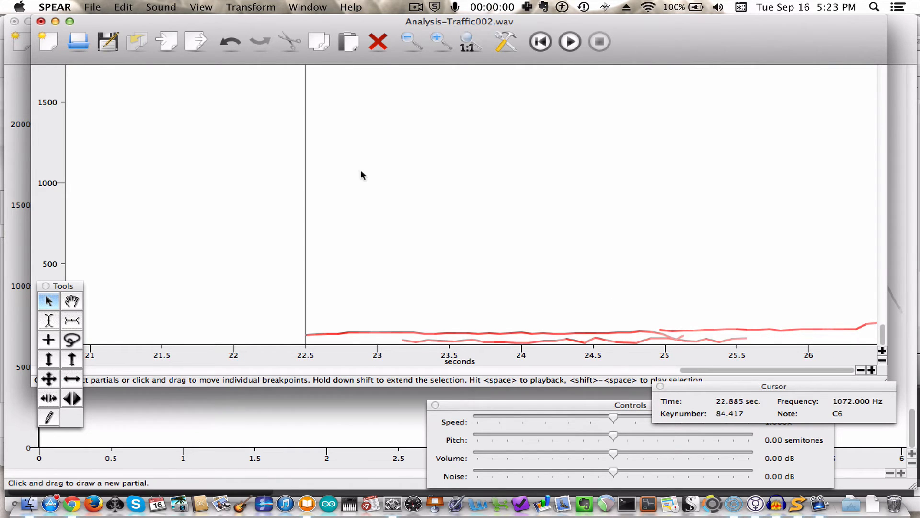
- Move the pasted partials back in time so they start at 0 seconds
click(71, 380)
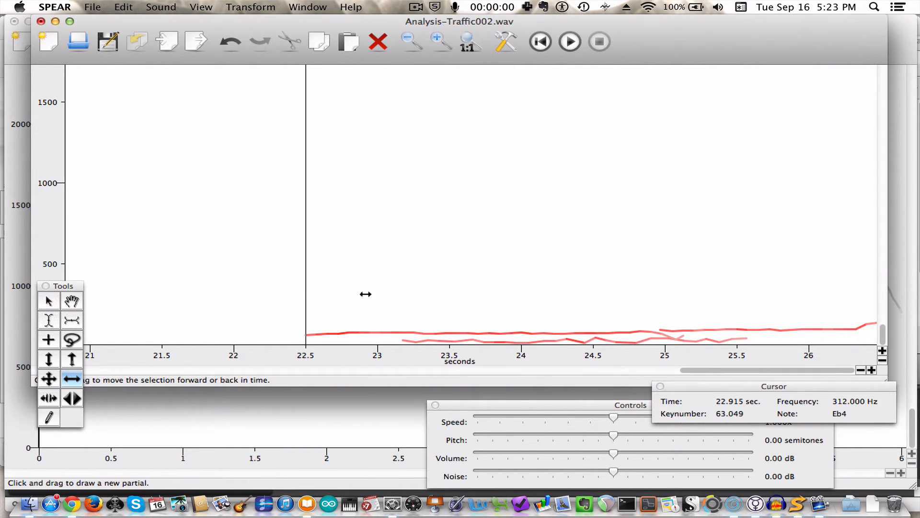
drag(365, 293, 66, 297)
mouse_move(2, 307)
mouse_down()
mouse_move(1, 319)
mouse_move(4, 305)
mouse_up()
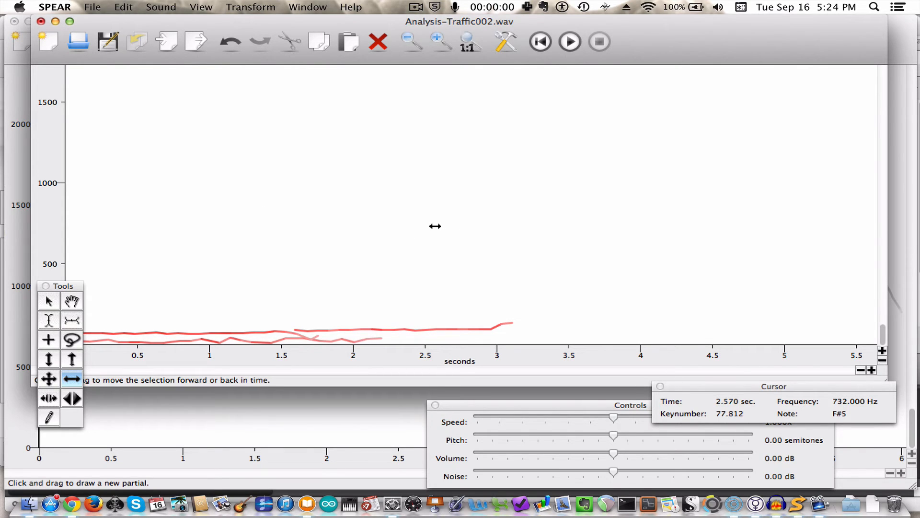
- Set the playback start to the beginning of the timeline, and play the partials
click(48, 320)
click(66, 249)
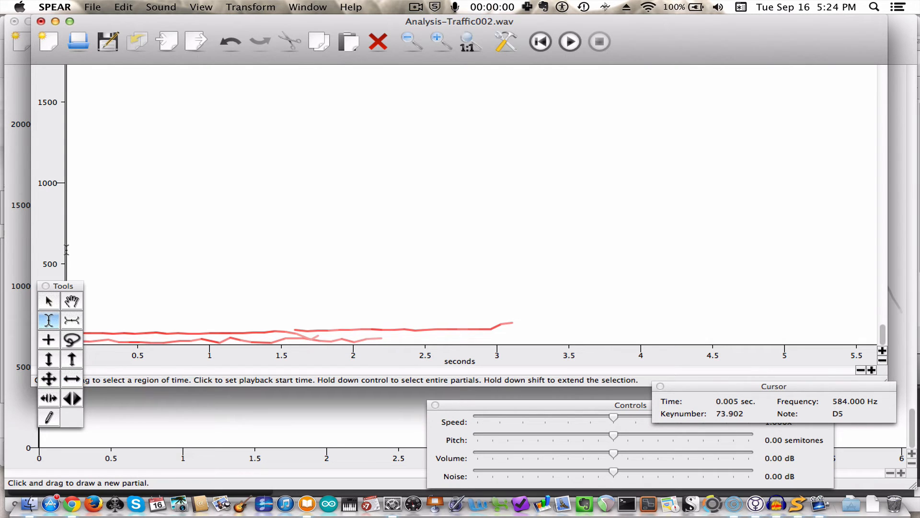
key(space)
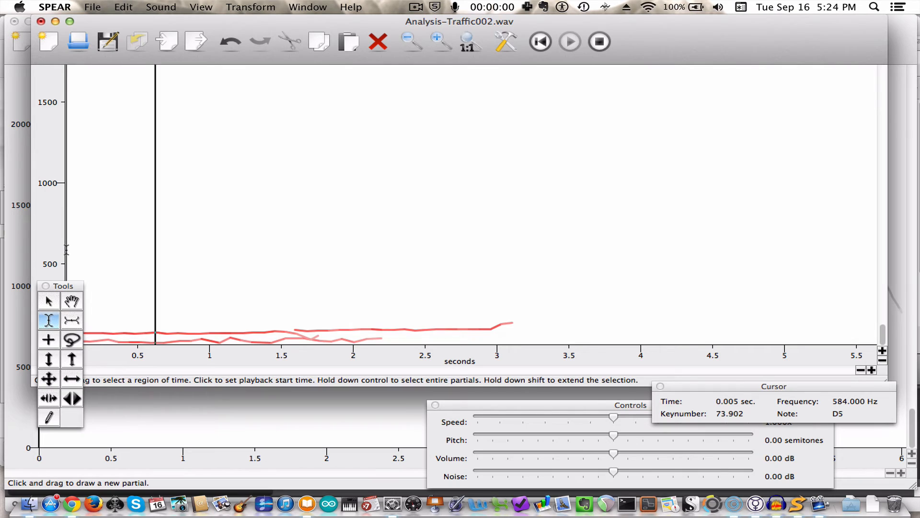
key(space)
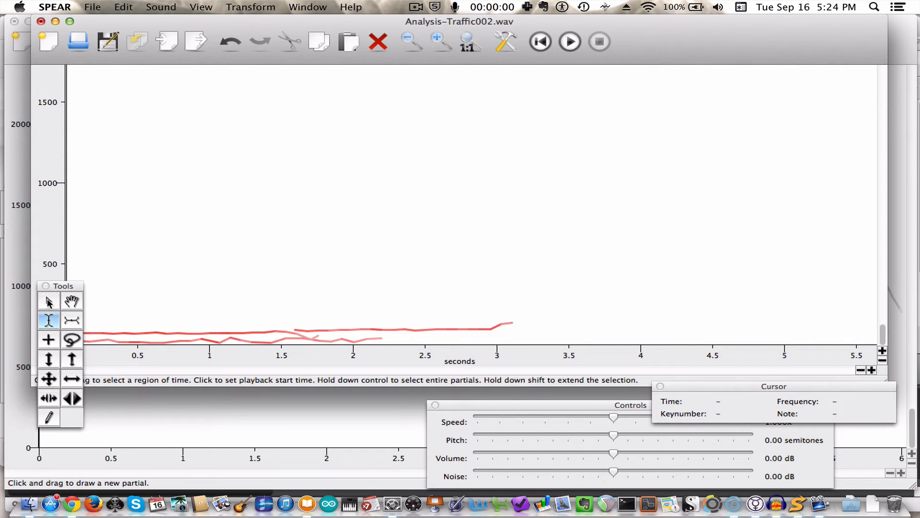
- Frequency-shift the selected partials up to about 900 Hz, and play the result
click(73, 361)
click(49, 358)
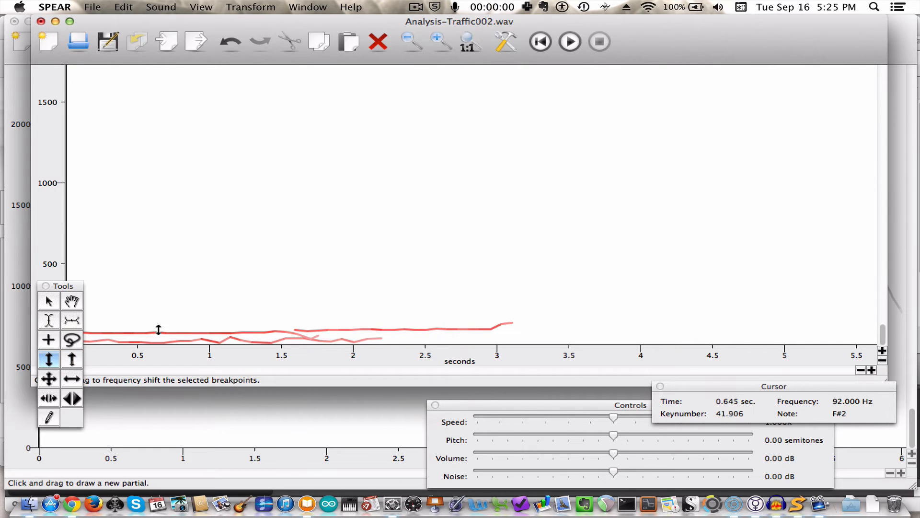
drag(158, 329, 161, 194)
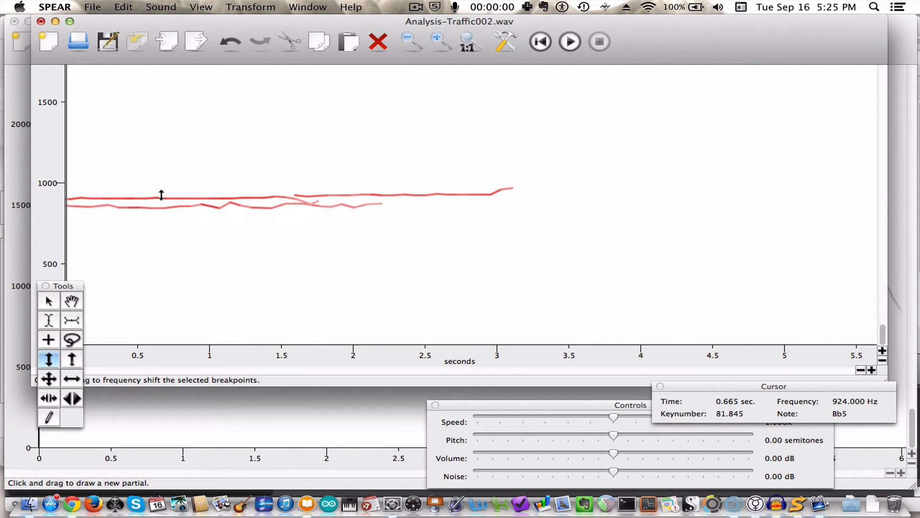
key(space)
- Paste copies of the partials at about 0.2 seconds, and frequency-shift them to about 870 and 930 Hz
click(48, 320)
click(95, 221)
key(super+v)
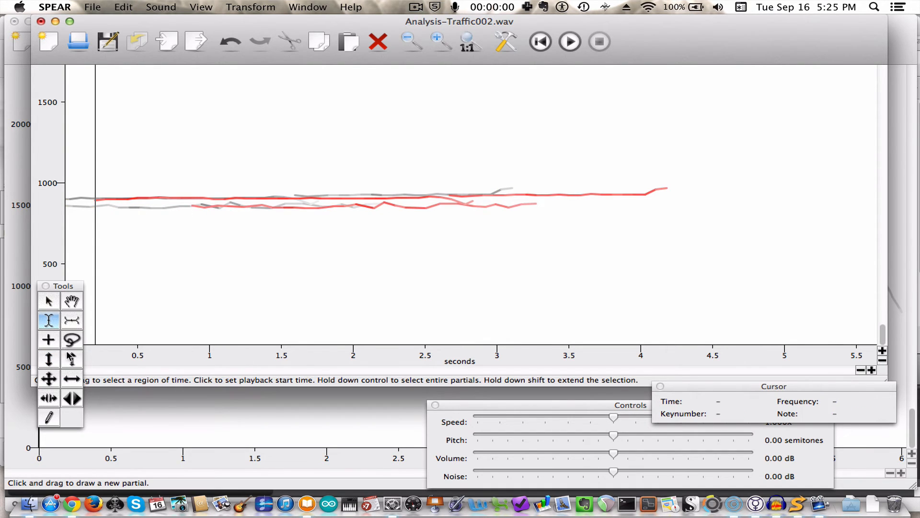
click(48, 359)
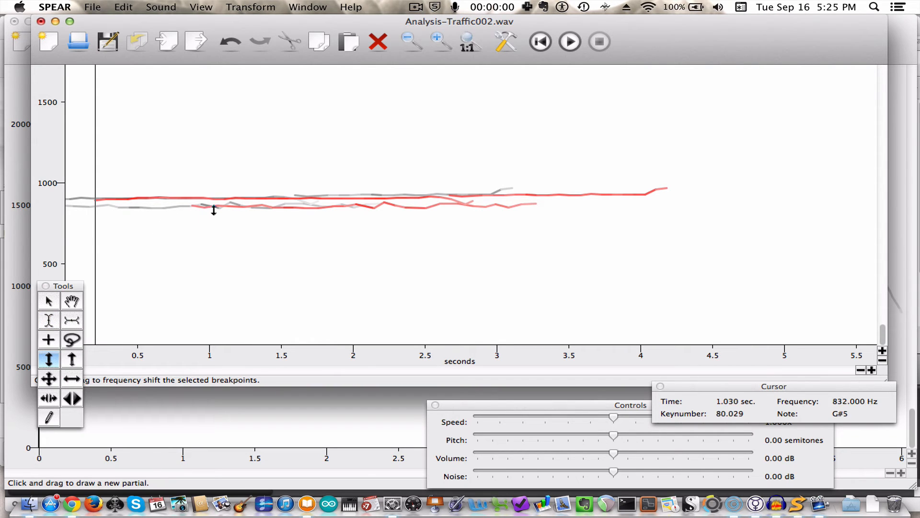
drag(213, 214, 232, 194)
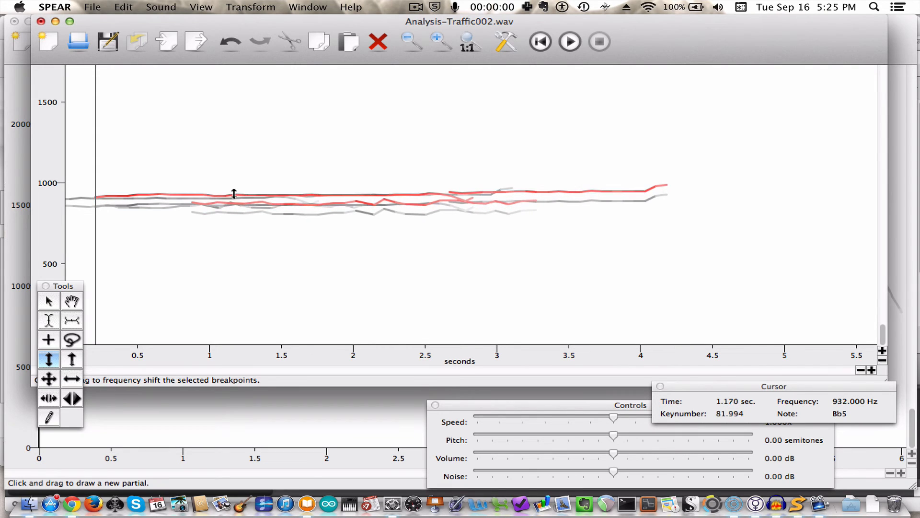
- Transpose the selected copy to about 885 Hz, between the existing partials, and play the result
click(71, 360)
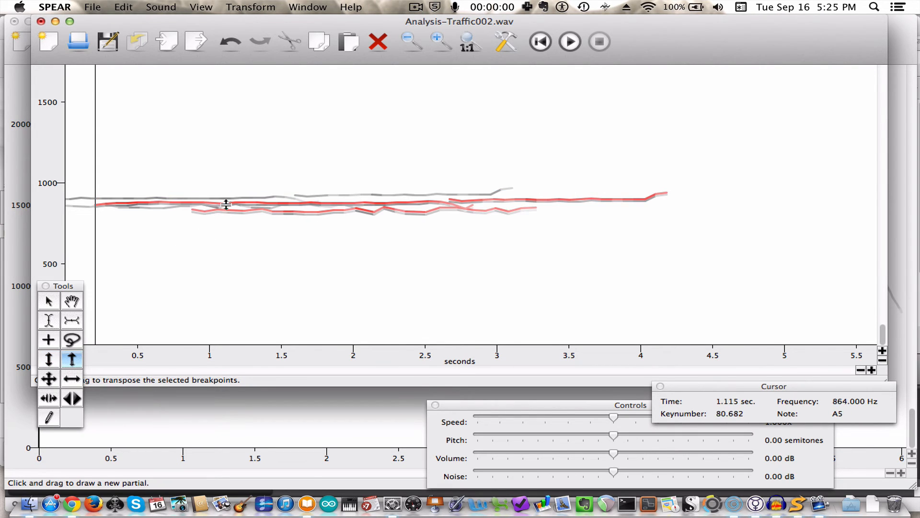
drag(226, 205, 229, 203)
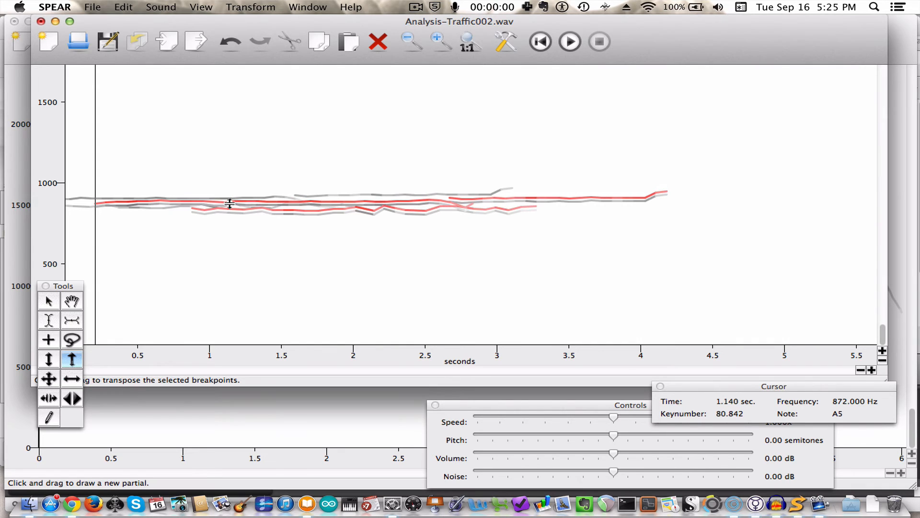
key(space)
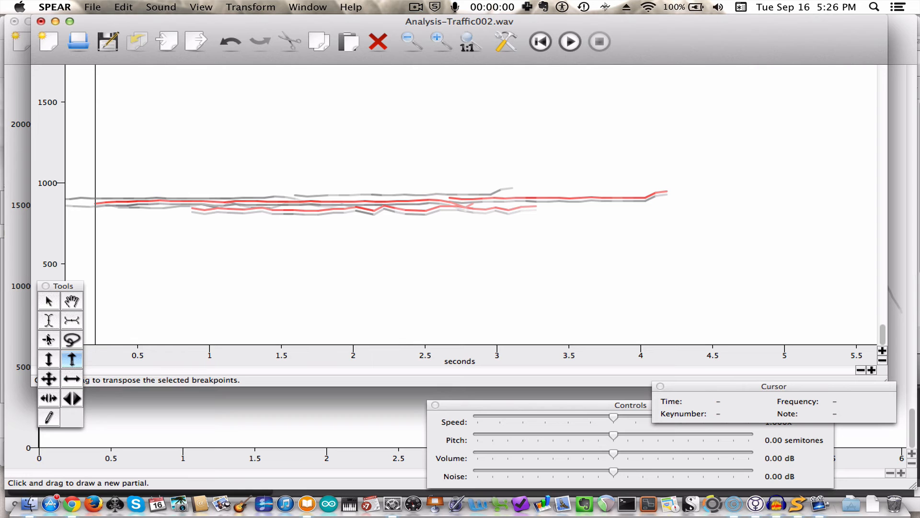
- Paste another copy of the partials at about 1.25 seconds, and frequency-shift it up to about 940 Hz
click(48, 320)
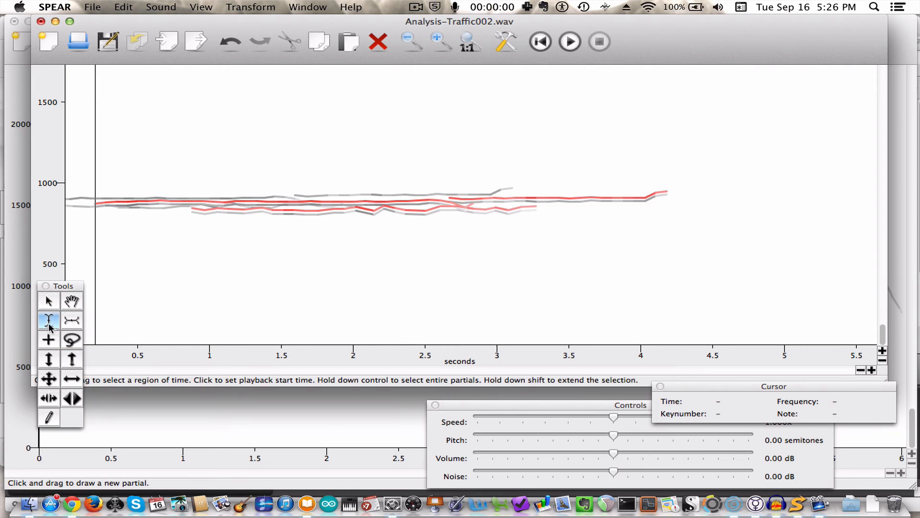
click(244, 211)
key(super+v)
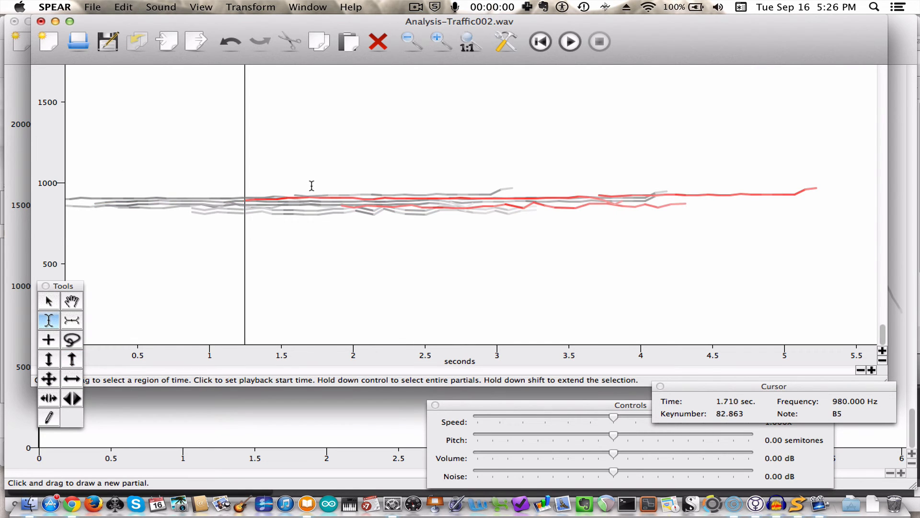
click(49, 359)
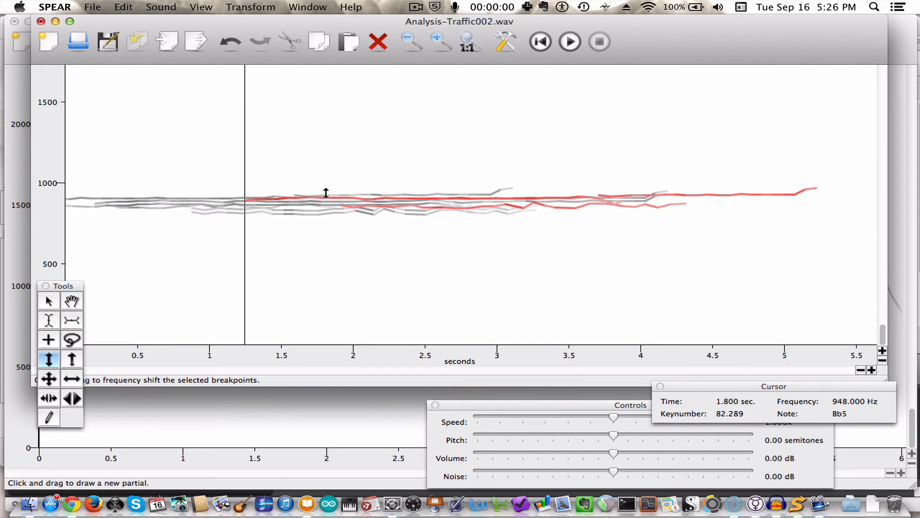
drag(326, 193, 326, 189)
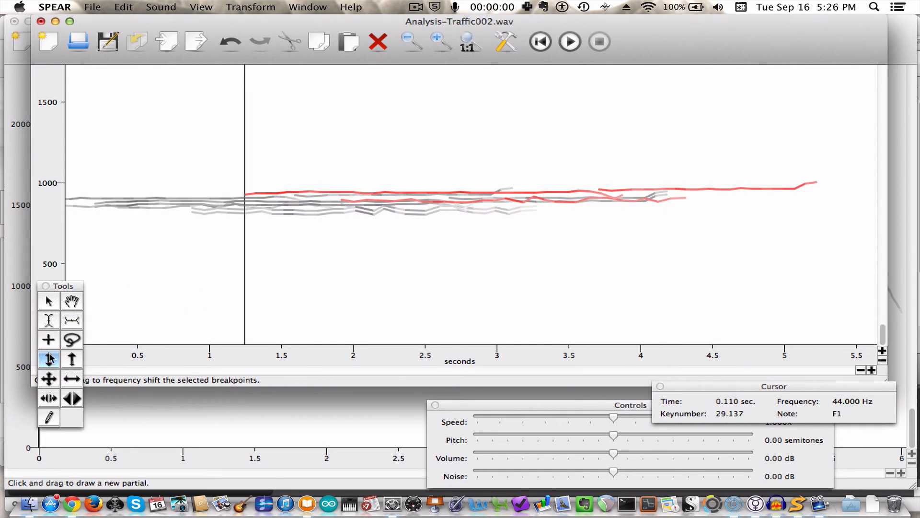
- Paste another copy of the partials at about 2.15 seconds
click(48, 320)
click(375, 249)
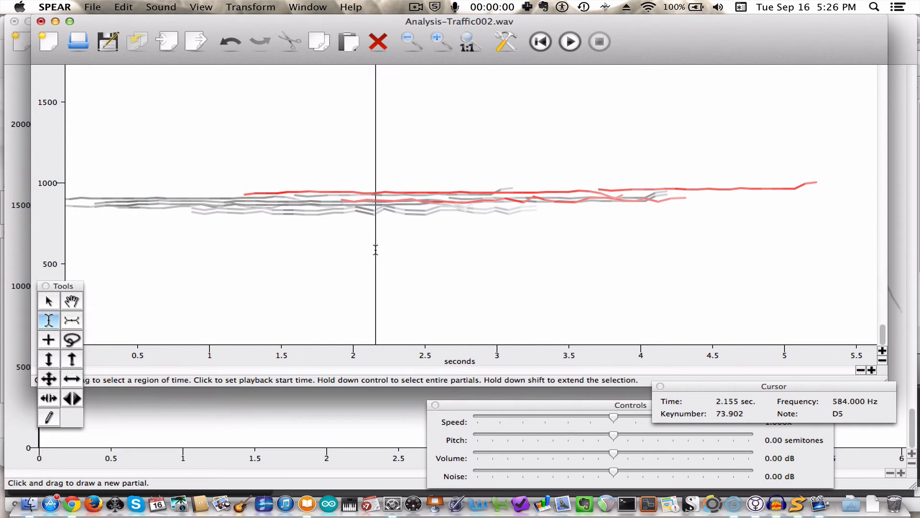
key(super+v)
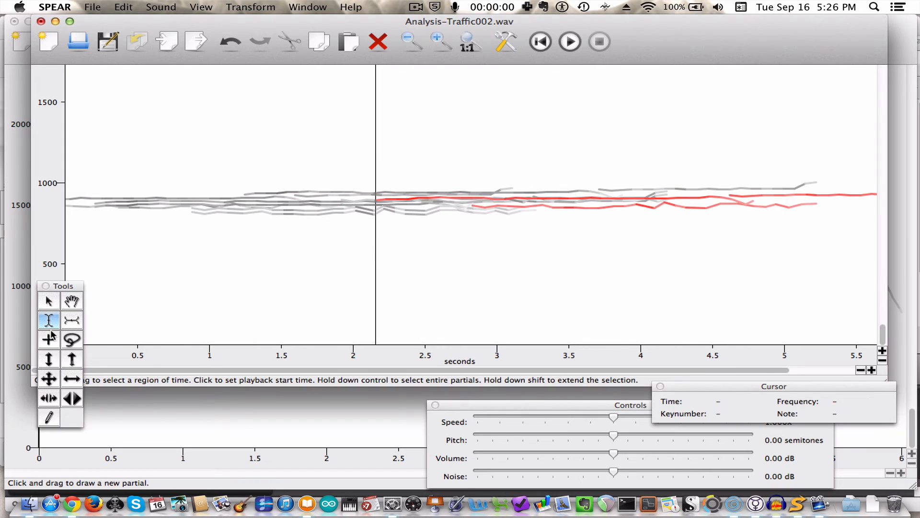
- Undo the last paste of the partials, and redo it
click(48, 301)
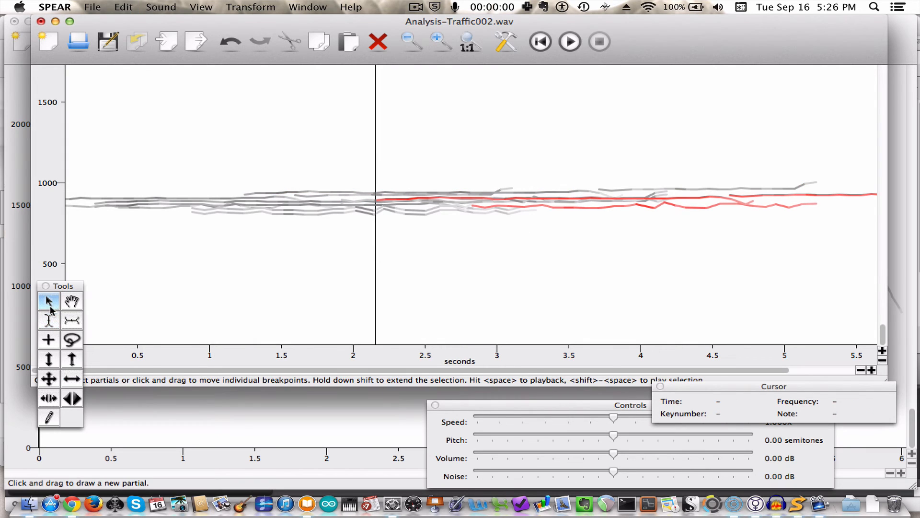
click(623, 207)
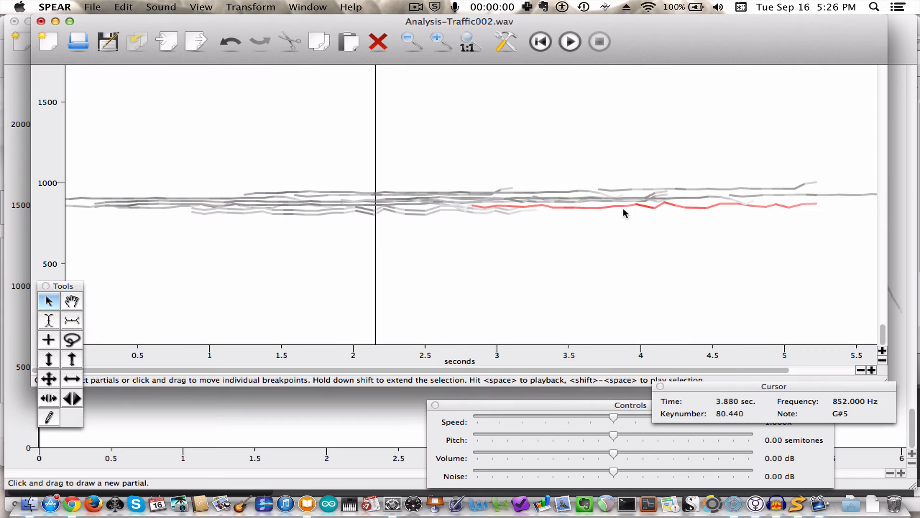
key(super+z)
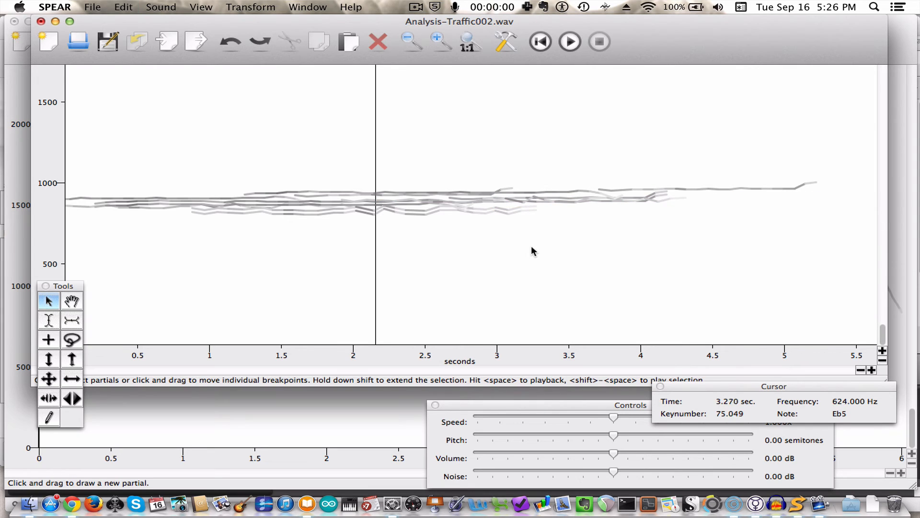
click(49, 320)
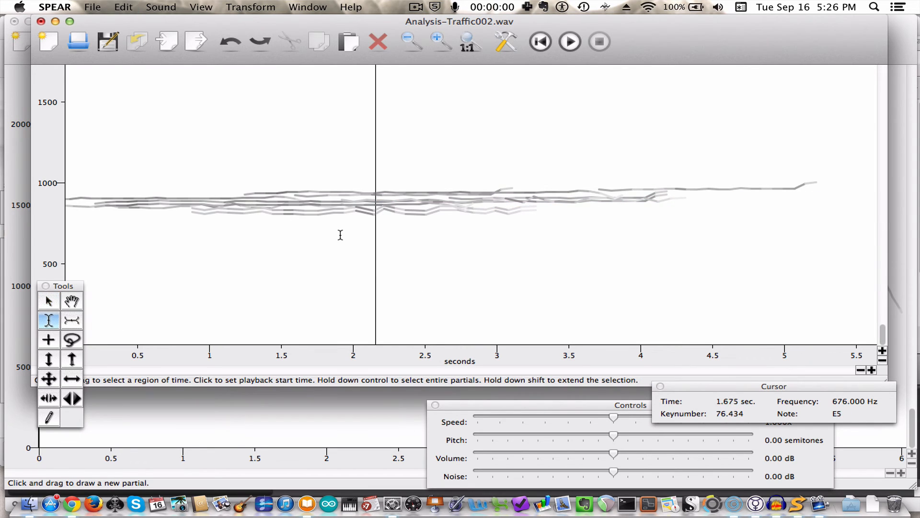
key(super+shift+z)
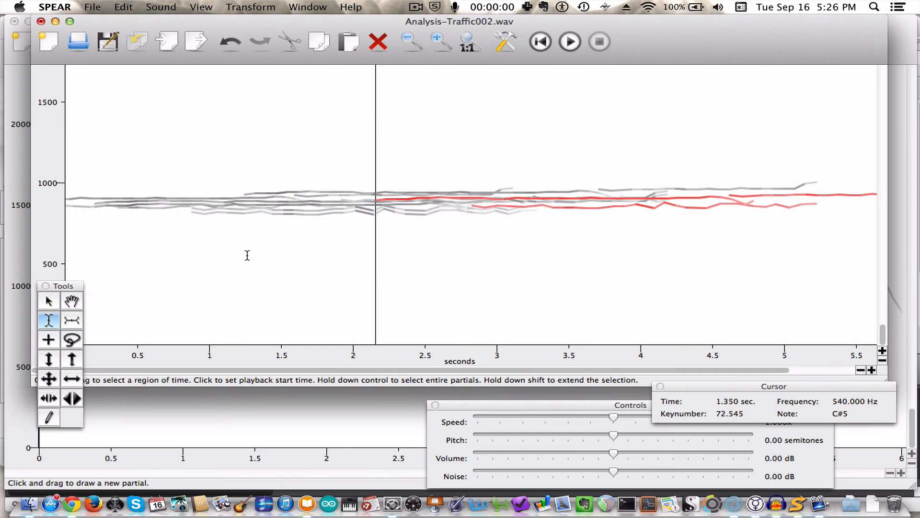
- Frequency-shift the pasted copy down to about 870 Hz, and add another copy at 2.15 seconds shifted up to about 1000 Hz
click(48, 359)
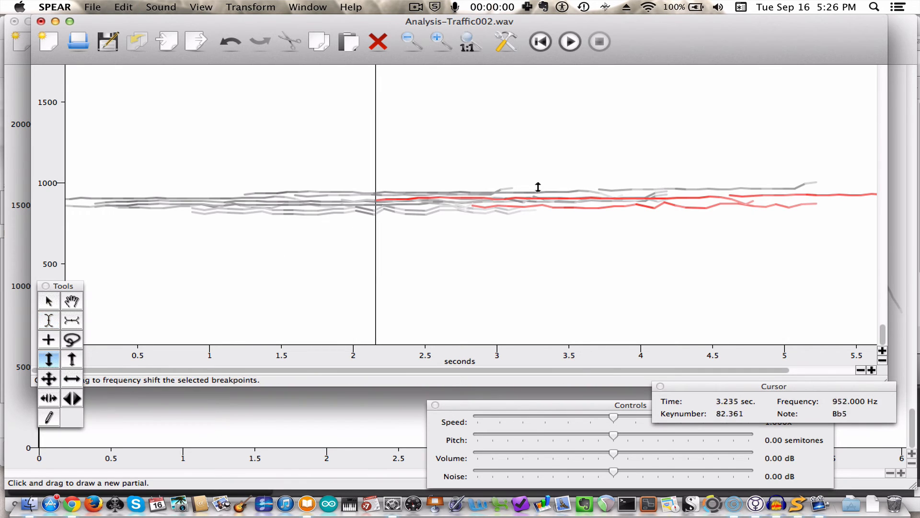
drag(531, 200, 538, 207)
key(super+z)
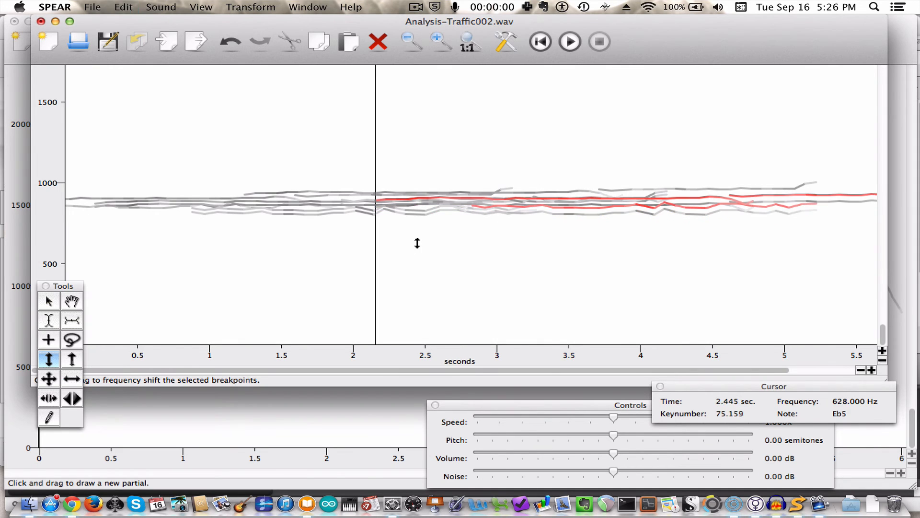
drag(491, 198, 511, 182)
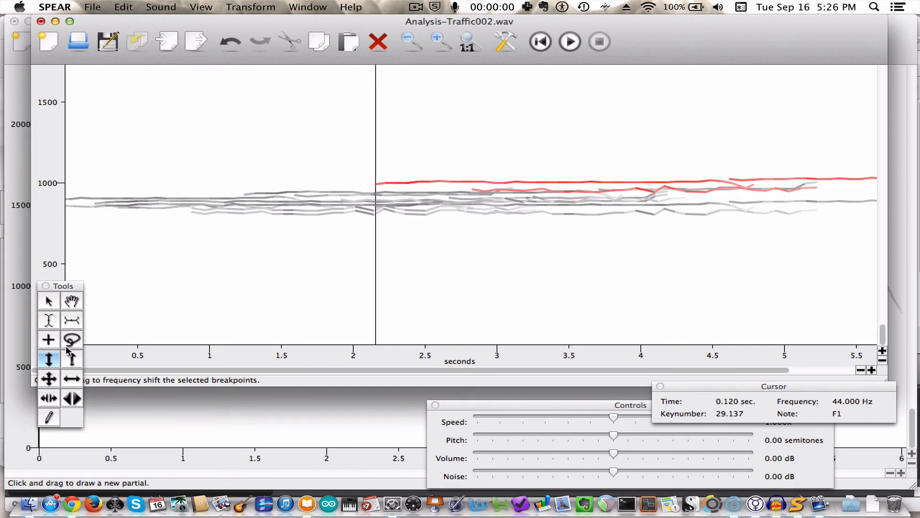
- Move the selected copy forward in time to start at about 2.4 seconds, and frequency-shift it down to about 960 Hz
click(72, 378)
drag(439, 187, 481, 195)
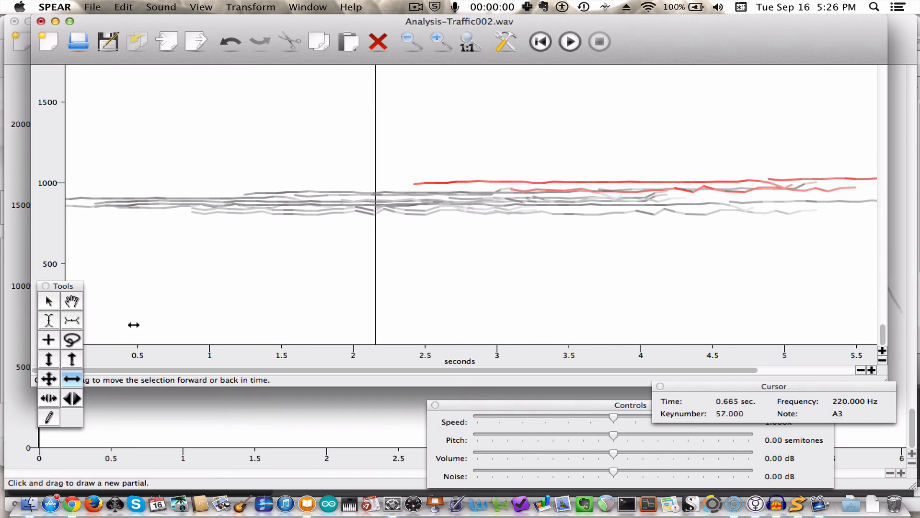
click(48, 359)
drag(486, 181, 487, 187)
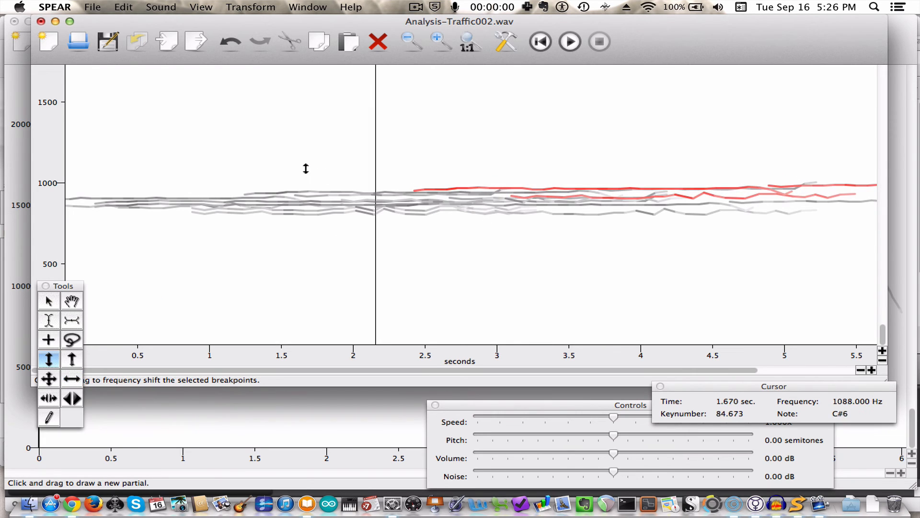
- Play back the layered texture, and synthesize it to a new .aiff file named Analysis-Traffic002 in the Documents folder
key(space)
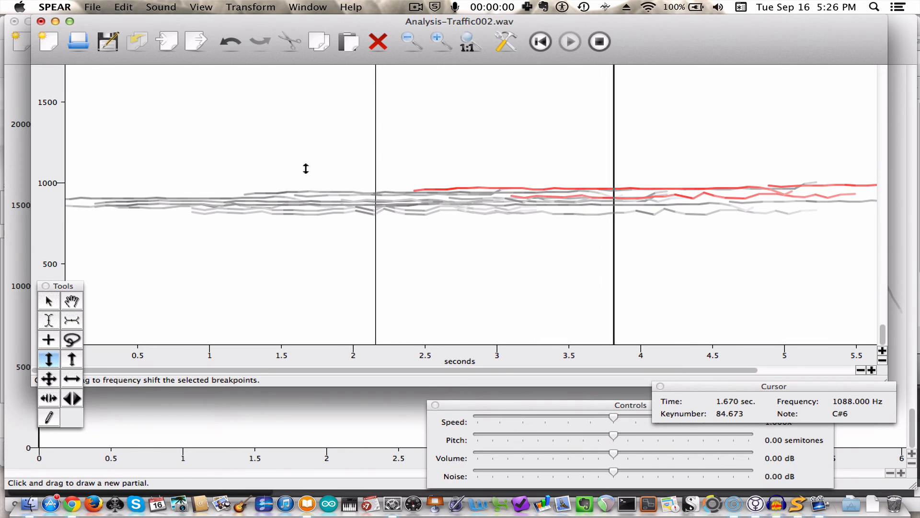
key(space)
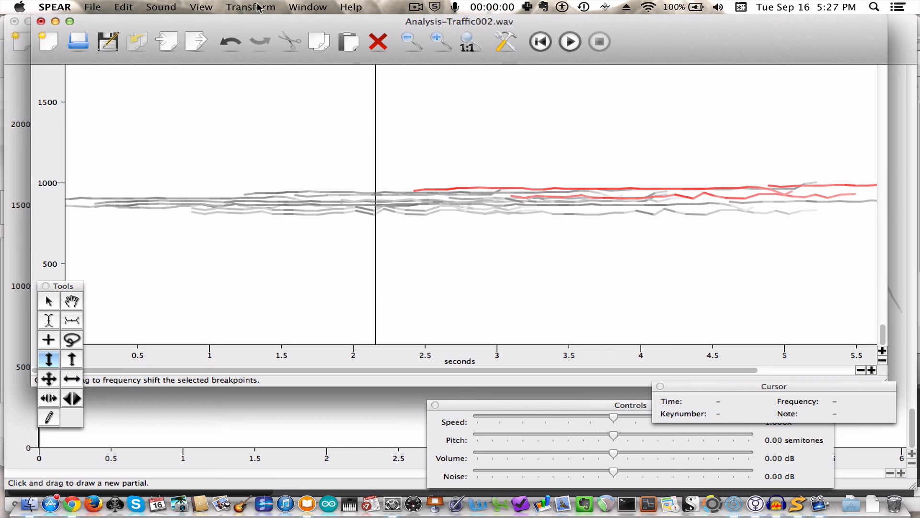
click(155, 6)
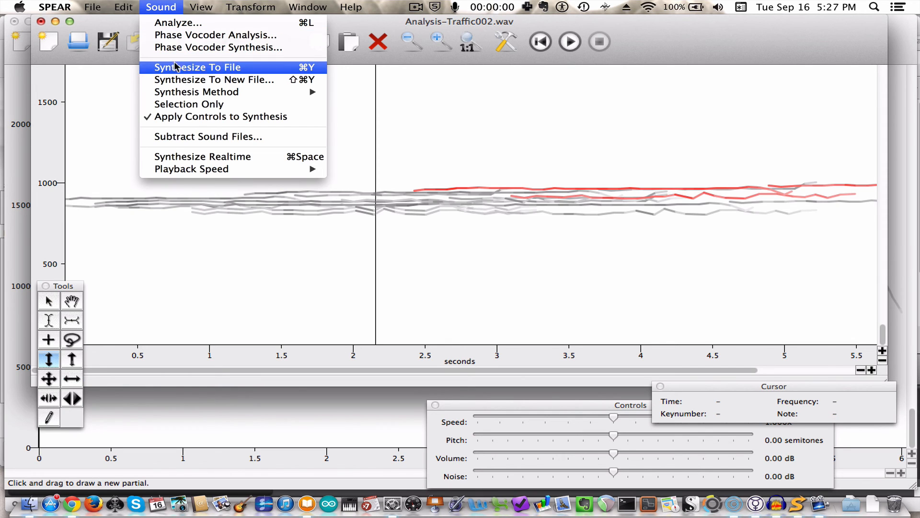
mouse_move(191, 91)
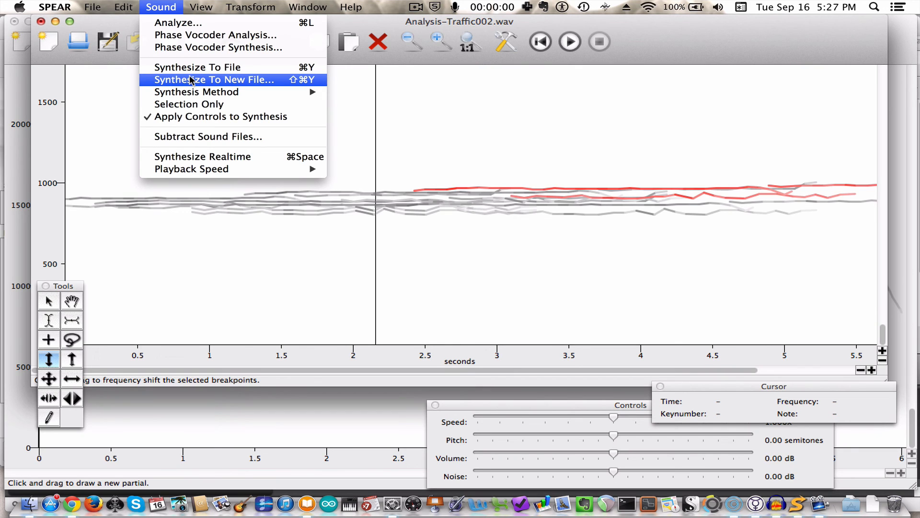
click(190, 78)
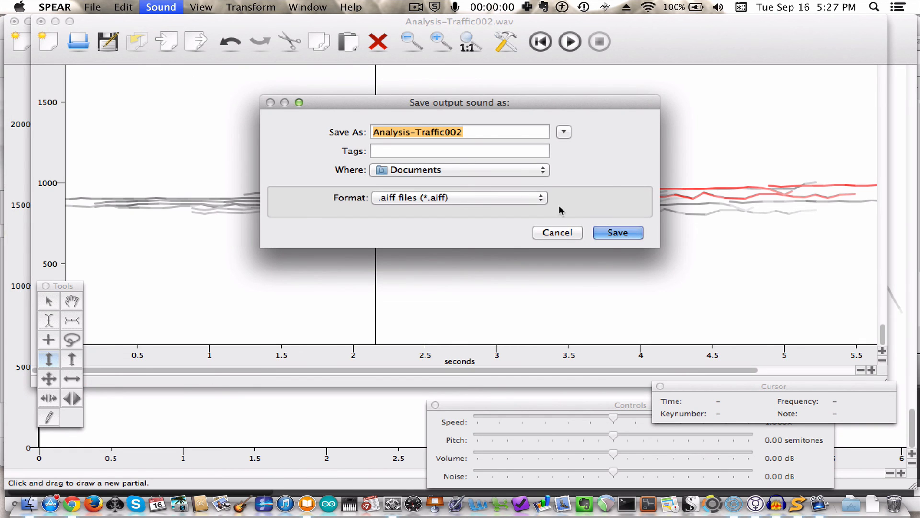
click(611, 232)
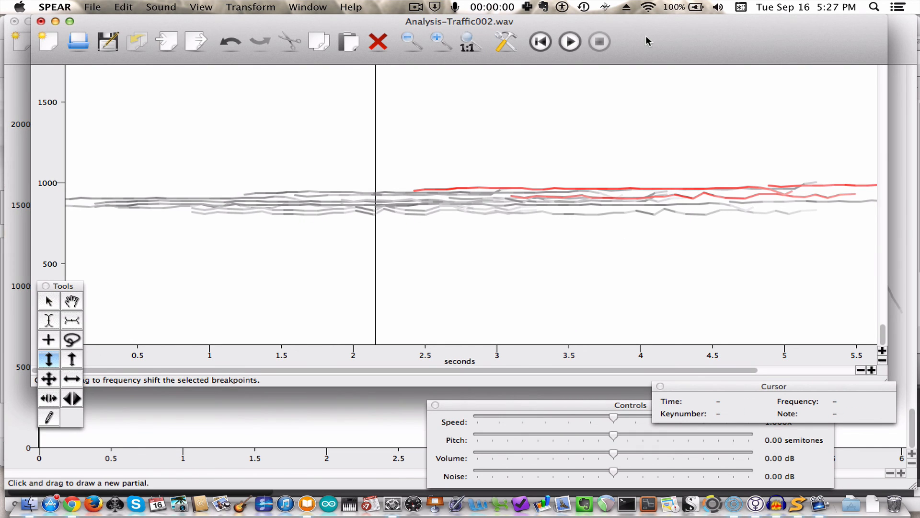
- Search the computer with Spotlight for "traffic002" to locate the synthesized sound file
click(875, 6)
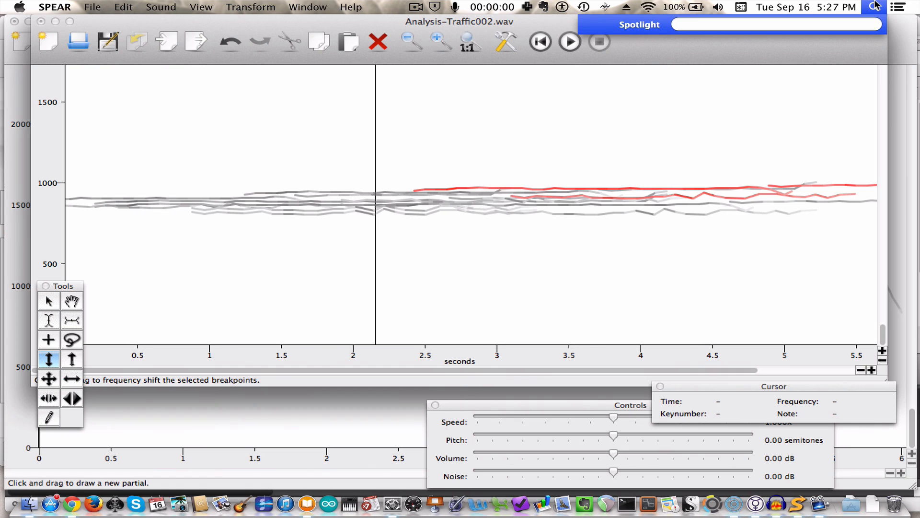
text(traa)
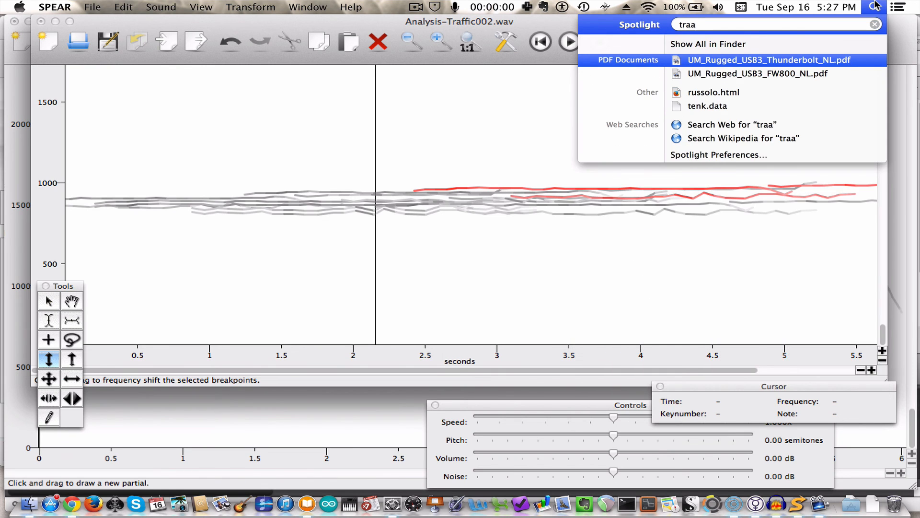
key(BackSpace)
text(ffic)
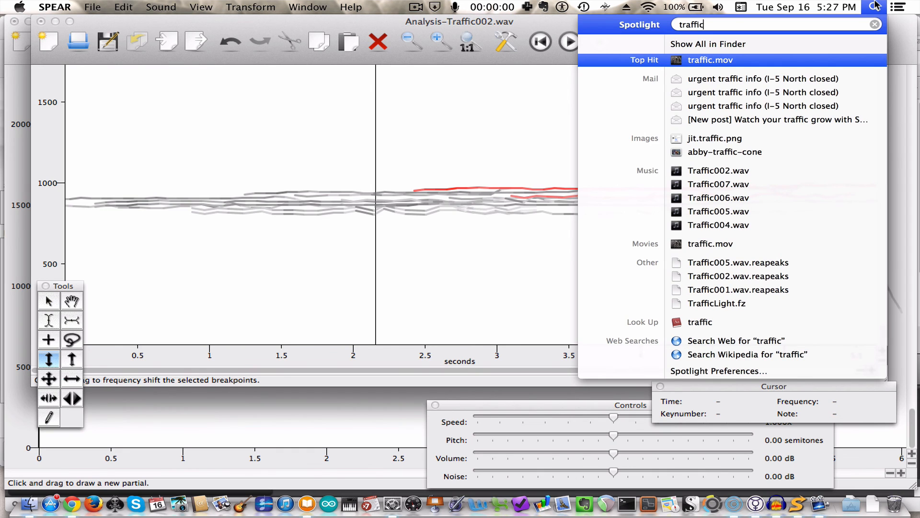
text(002)
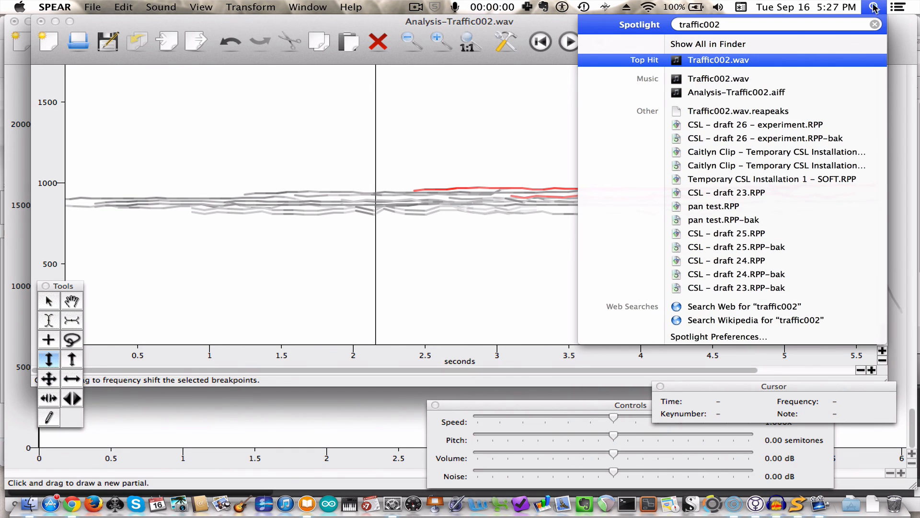
- Open Analysis-Traffic002.aiff in iTunes to listen to it, and pause playback and return to SPEAR
mouse_move(784, 93)
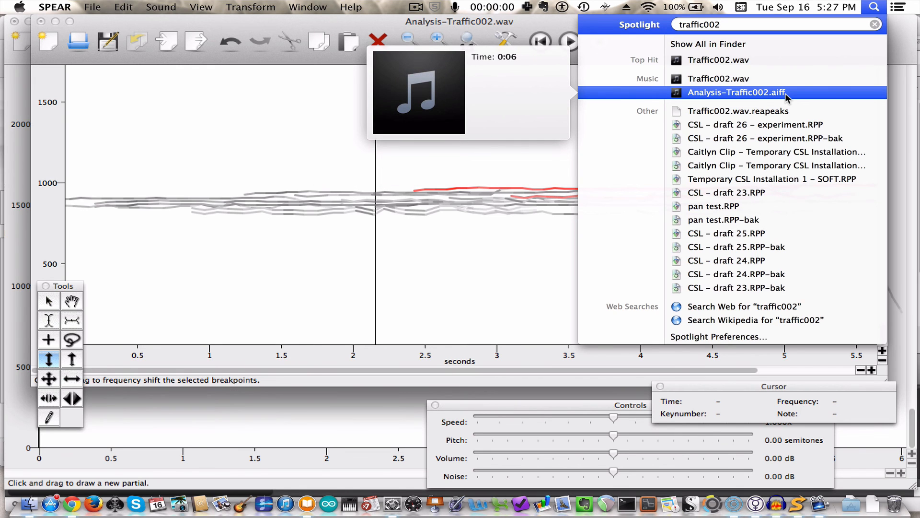
click(785, 93)
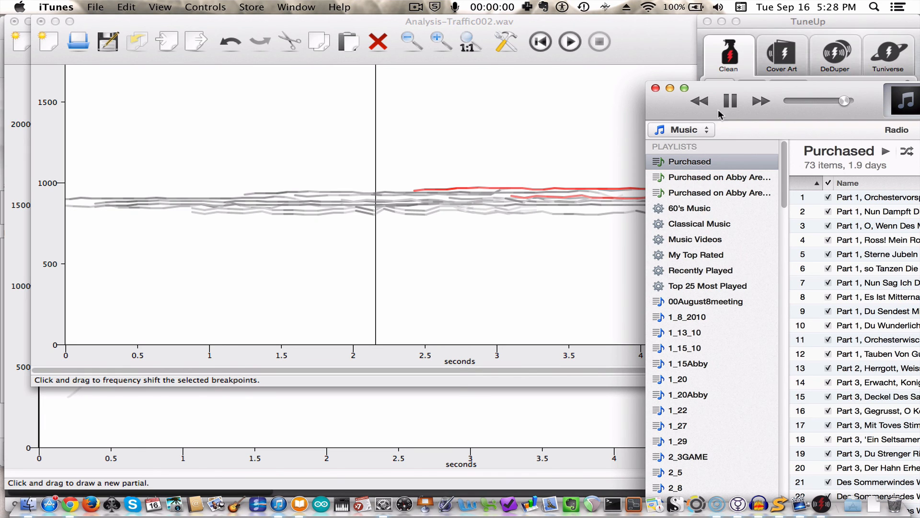
click(730, 101)
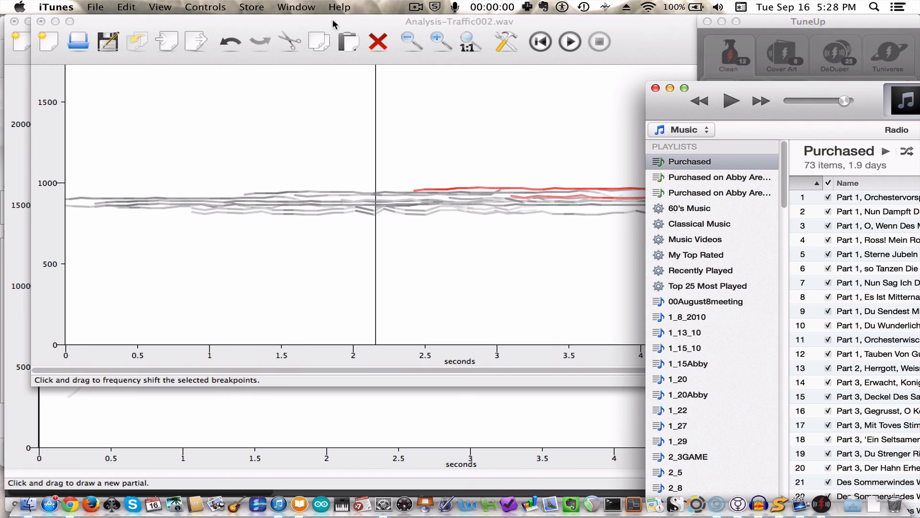
click(336, 21)
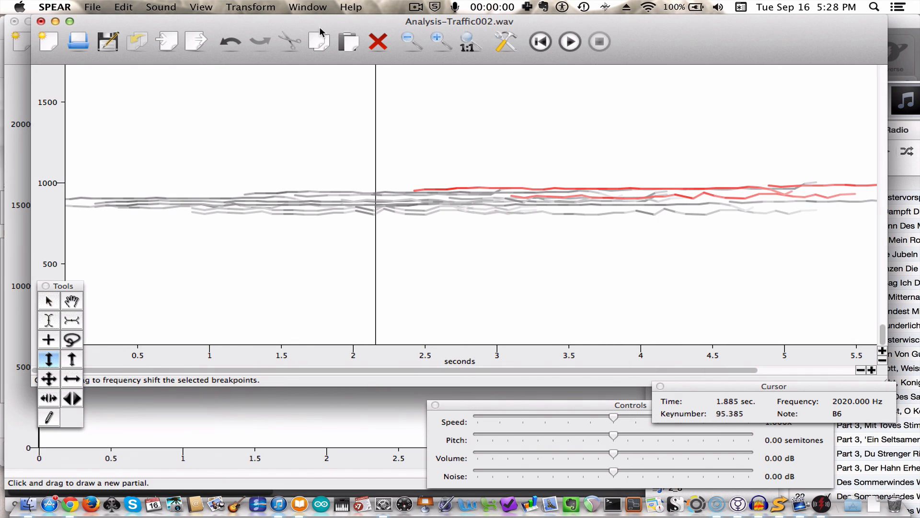